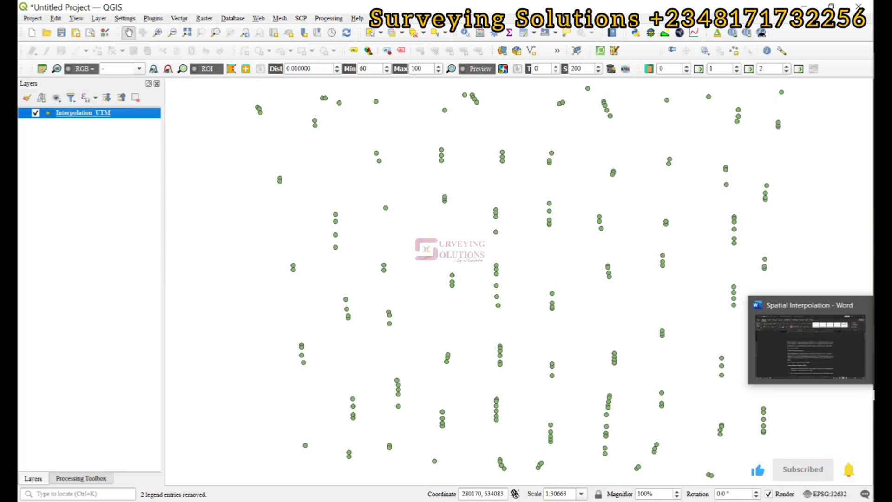
# Check the Spatial Interpolation notes in Word, then view the Interpolation_UTM attribute table in QGIS
pyautogui.click(816, 501)
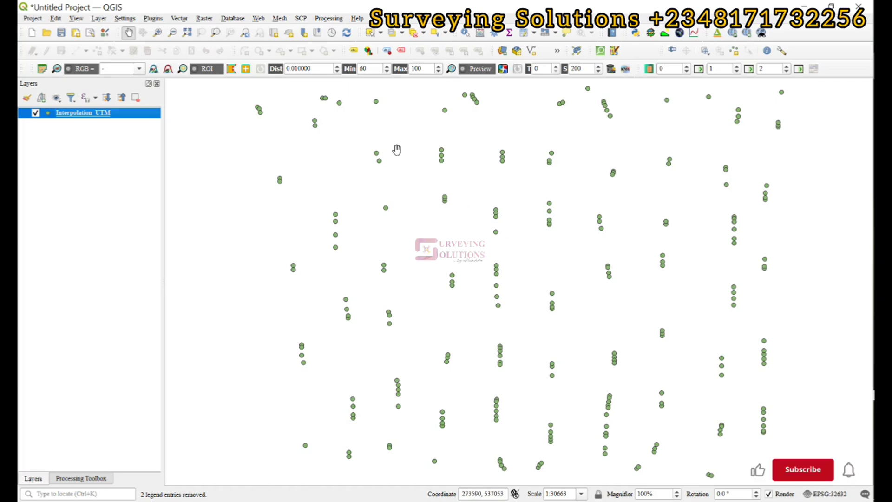
pyautogui.rightClick(66, 114)
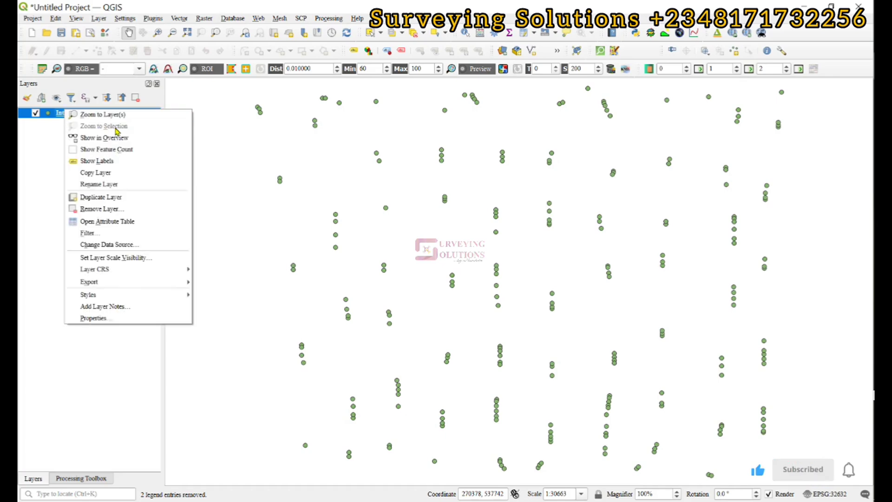
pyautogui.click(118, 223)
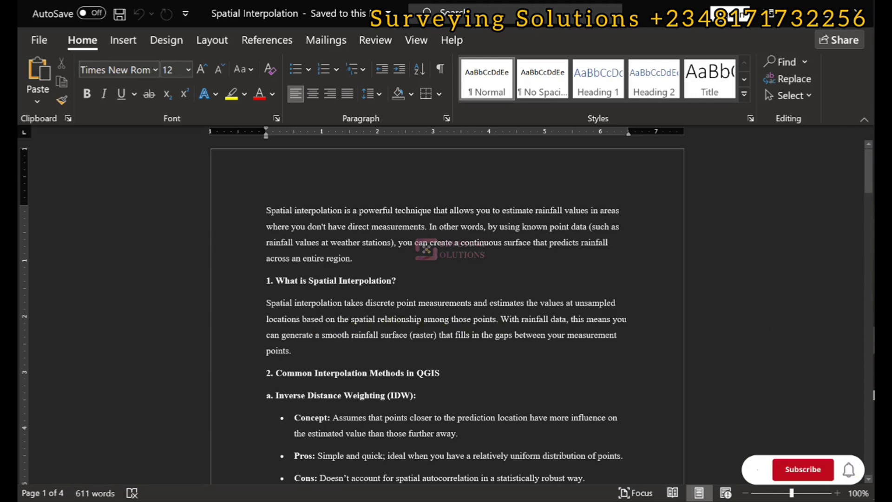
pyautogui.hotkey('alt', 'Tab')
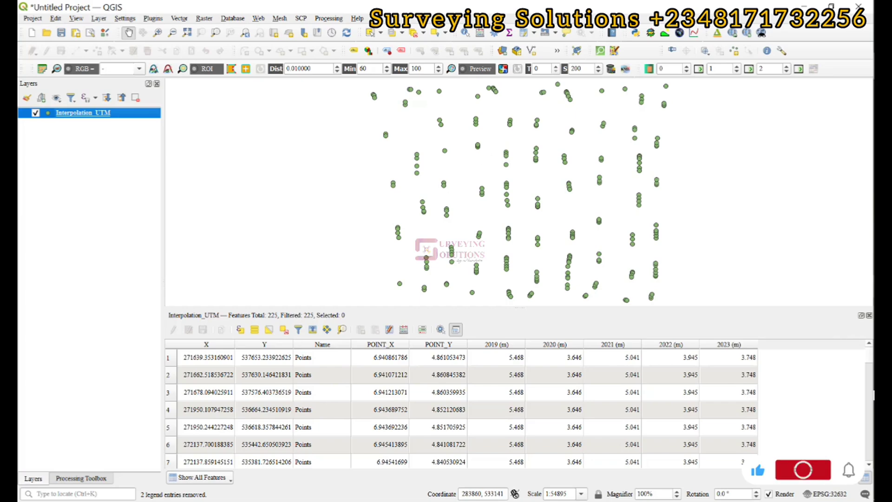
pyautogui.click(871, 327)
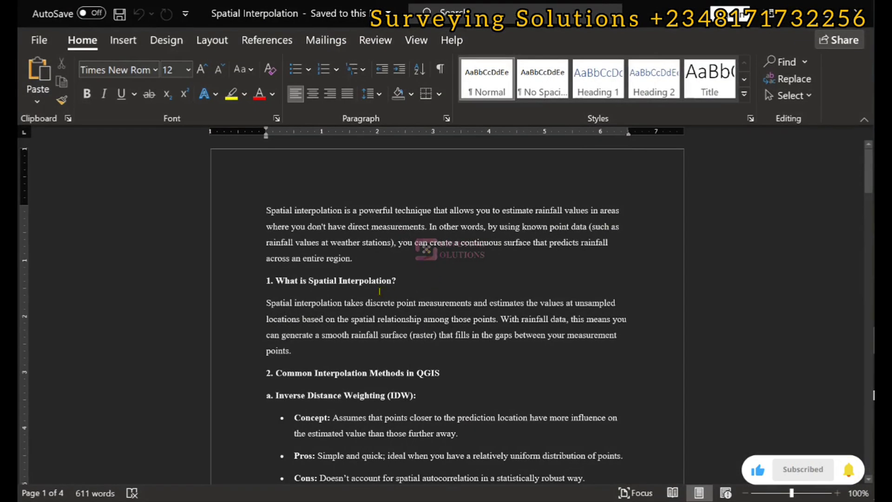
pyautogui.scroll(-3, 380, 292)
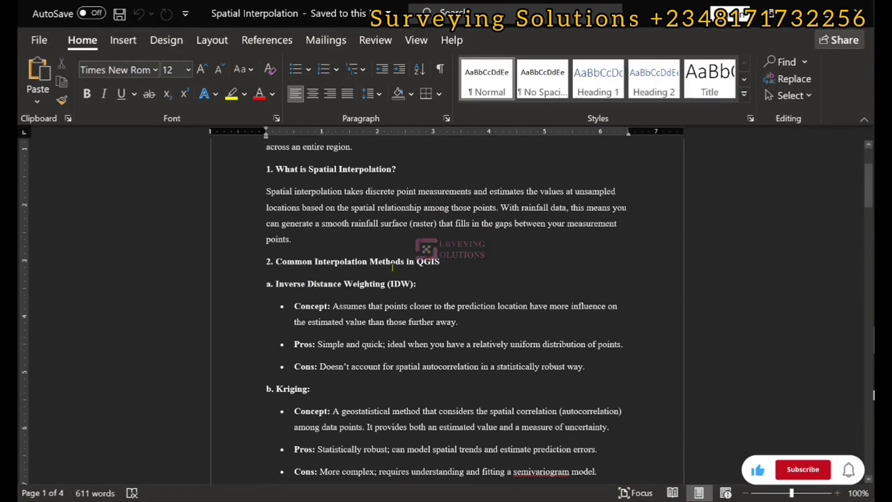
pyautogui.scroll(-2, 288, 272)
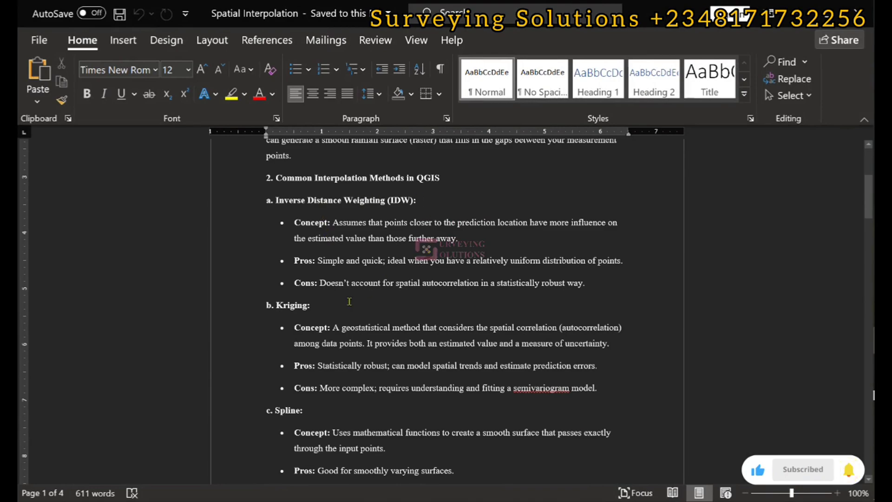
pyautogui.scroll(-6, 349, 302)
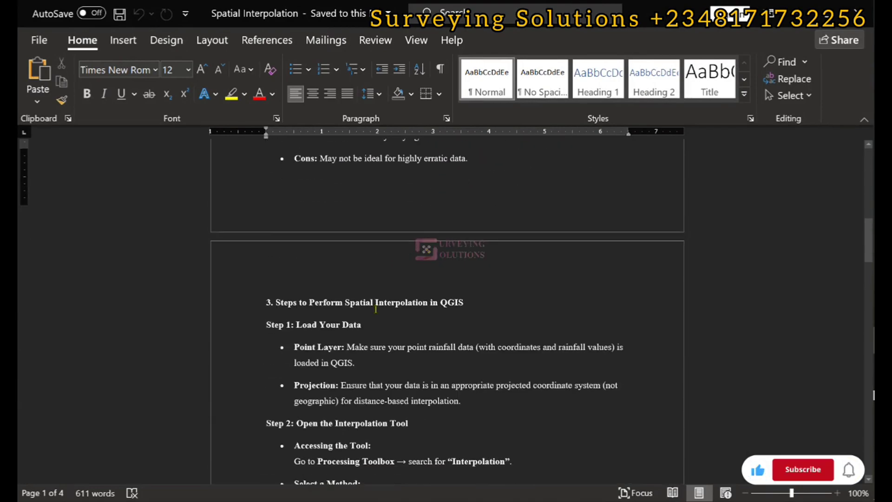
pyautogui.scroll(-3, 375, 309)
pyautogui.scroll(-2, 344, 251)
pyautogui.scroll(2, 312, 195)
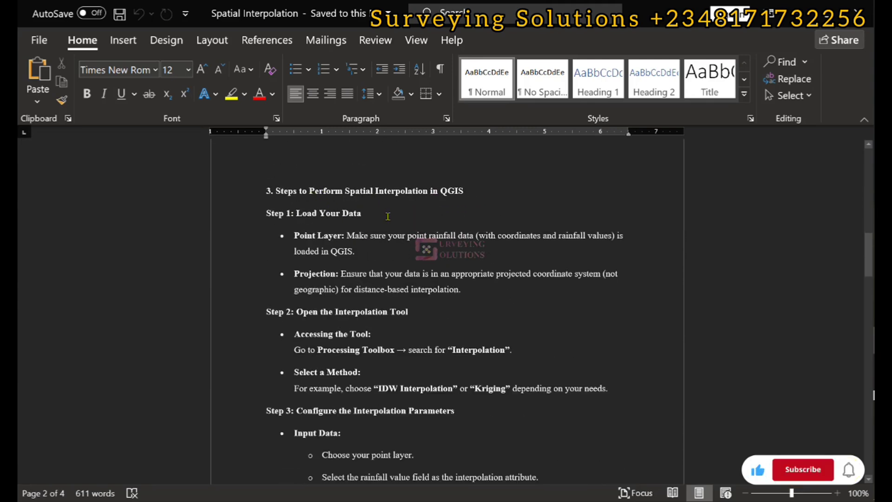
pyautogui.scroll(-7, 383, 208)
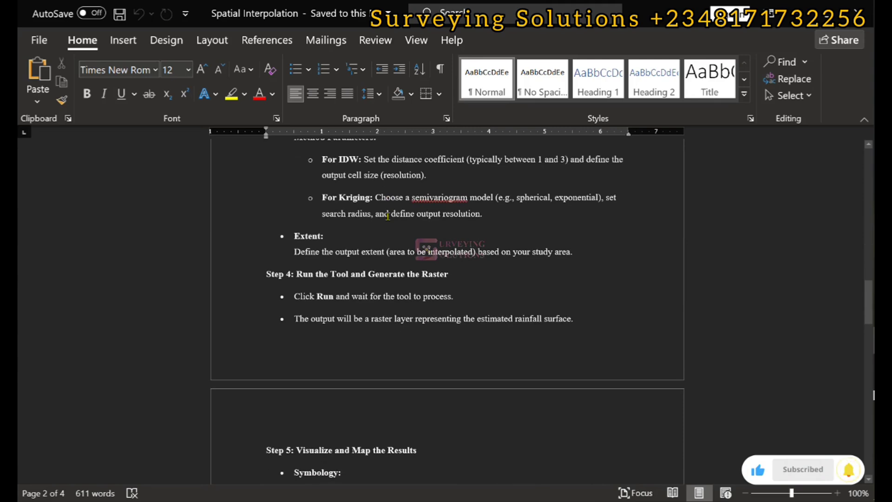
pyautogui.scroll(8, 388, 216)
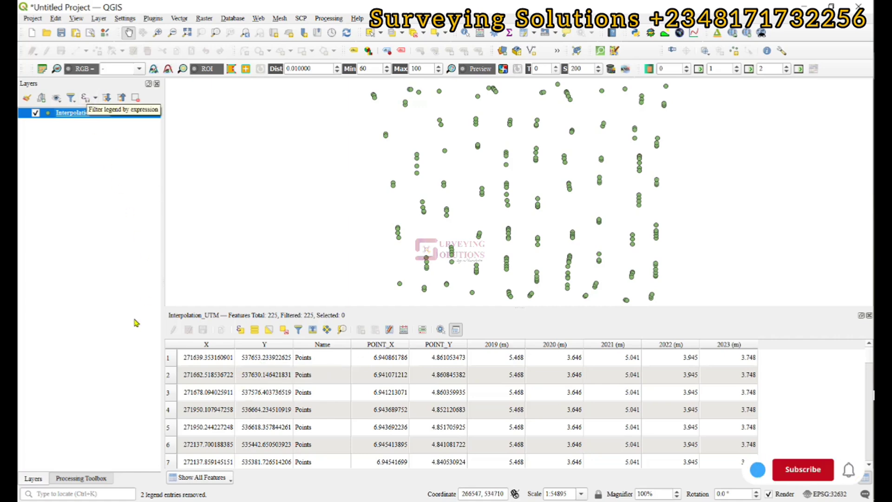
# Search the Processing Toolbox for 'idw' and launch IDW interpolation on Interpolation_UTM
pyautogui.keyDown('ctrl'); pyautogui.click(70, 116); pyautogui.keyUp('ctrl')
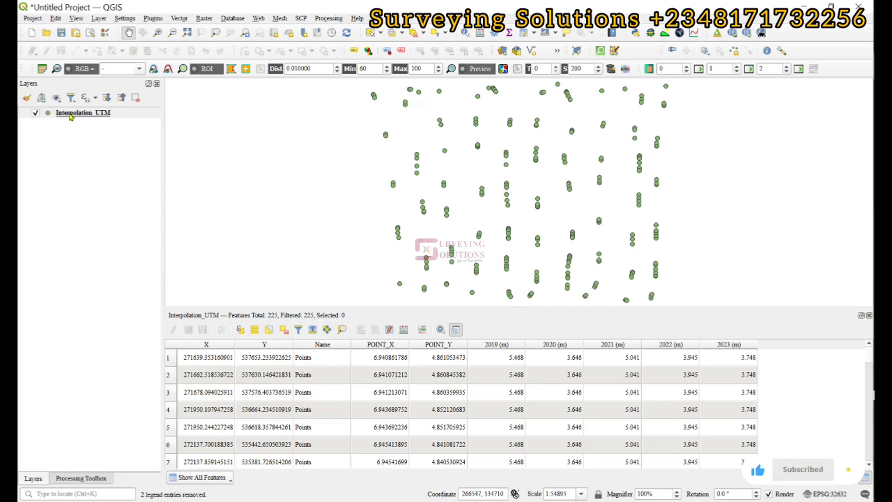
pyautogui.click(86, 475)
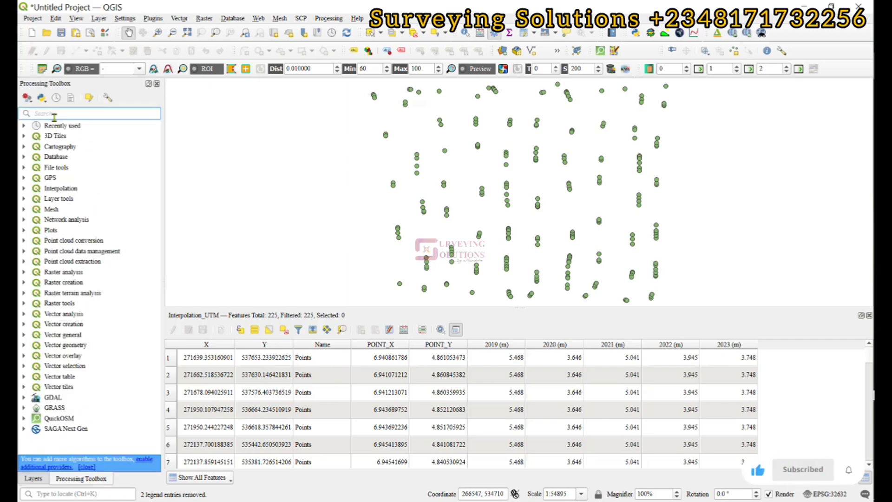
pyautogui.write('idw')
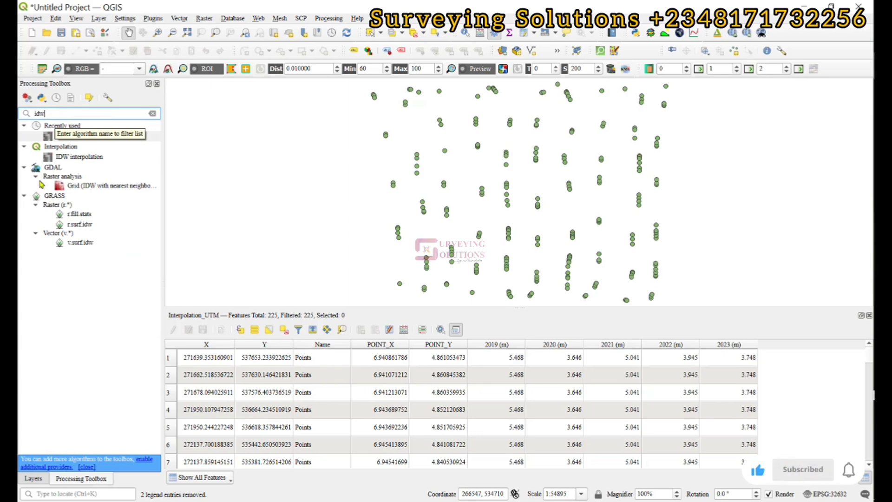
pyautogui.doubleClick(70, 136)
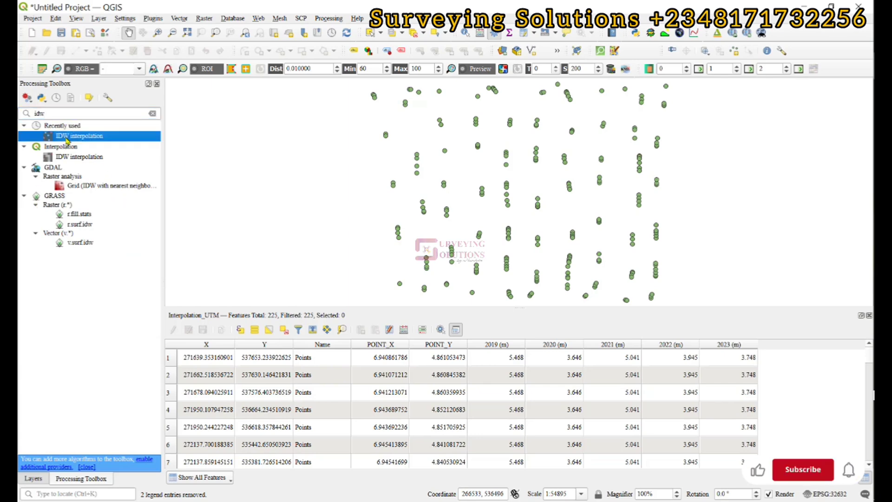
# Keep Interpolation_UTM as the input point layer in the IDW dialog
pyautogui.click(23, 478)
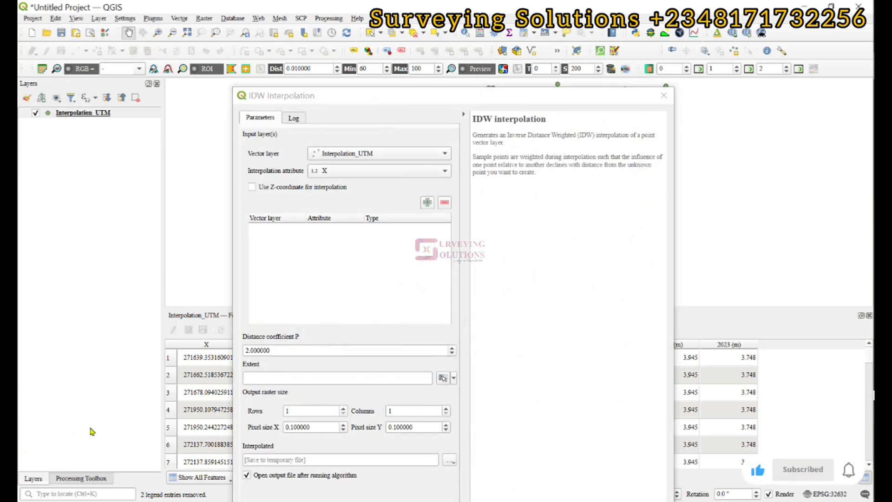
pyautogui.moveTo(324, 99); pyautogui.dragTo(342, 49)
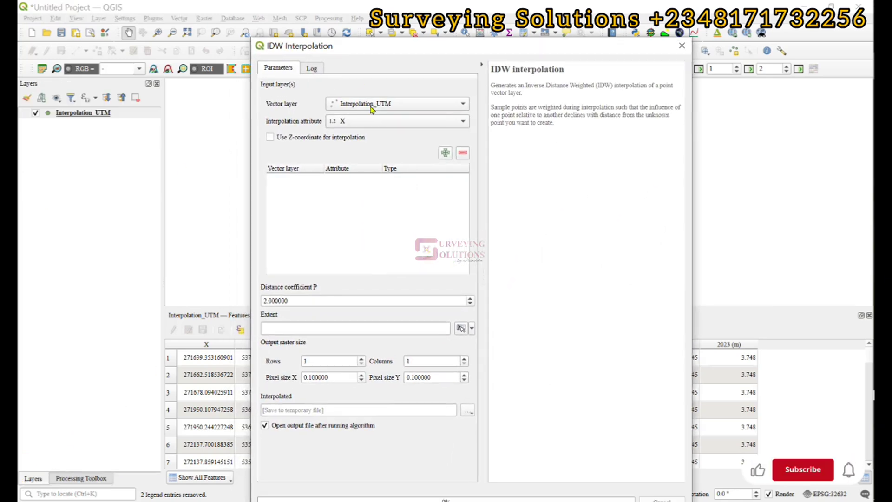
pyautogui.click(380, 103)
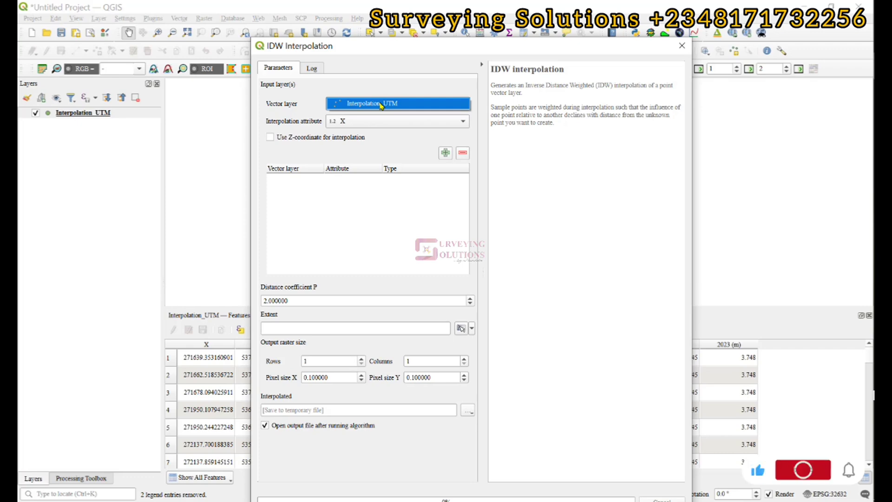
pyautogui.click(381, 104)
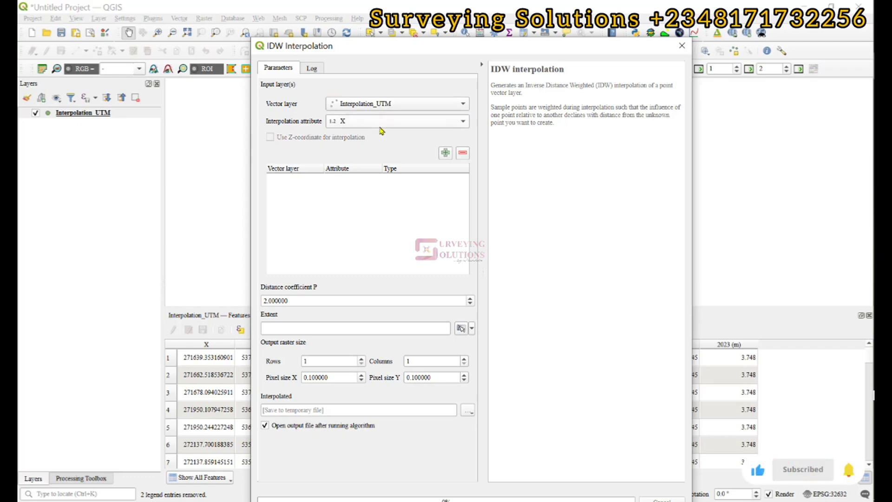
pyautogui.click(385, 122)
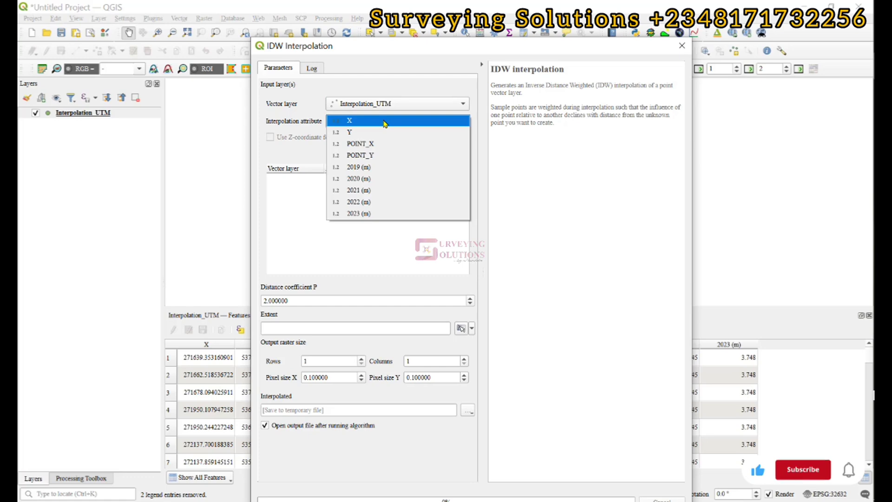
pyautogui.click(415, 48)
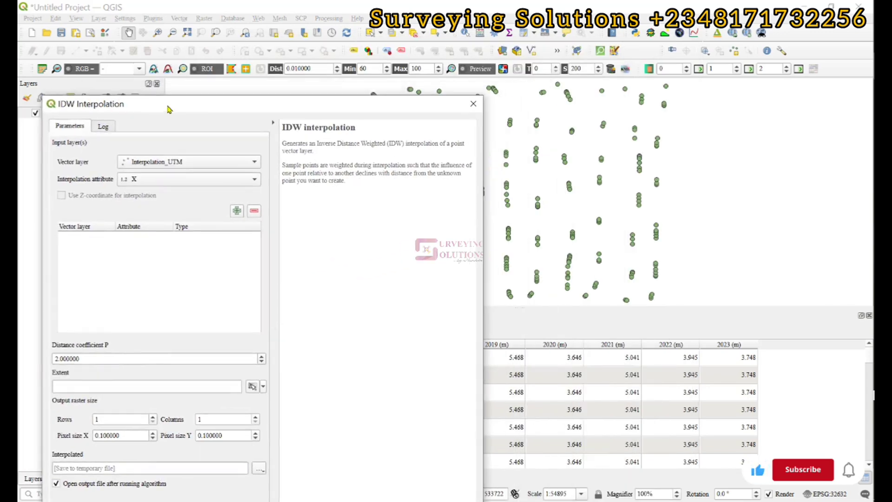
# Choose 2019 (m) as the attribute to interpolate
pyautogui.moveTo(169, 109); pyautogui.dragTo(2, 75)
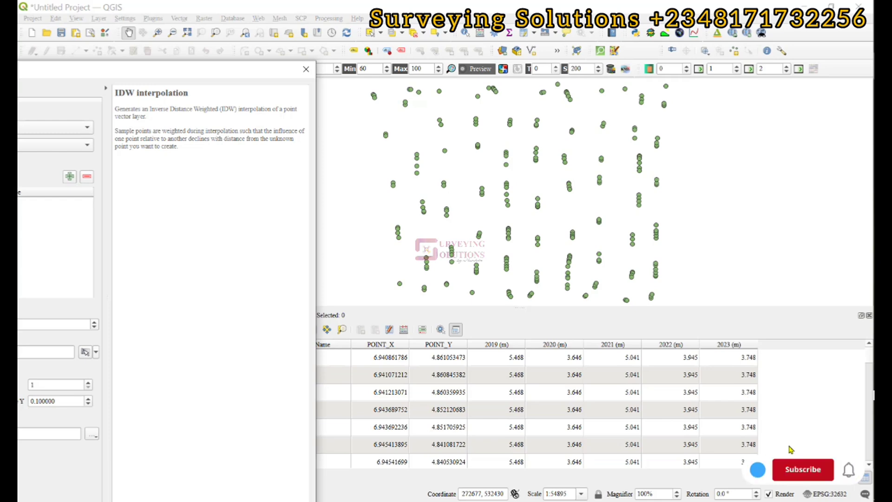
pyautogui.moveTo(203, 70); pyautogui.dragTo(432, 56)
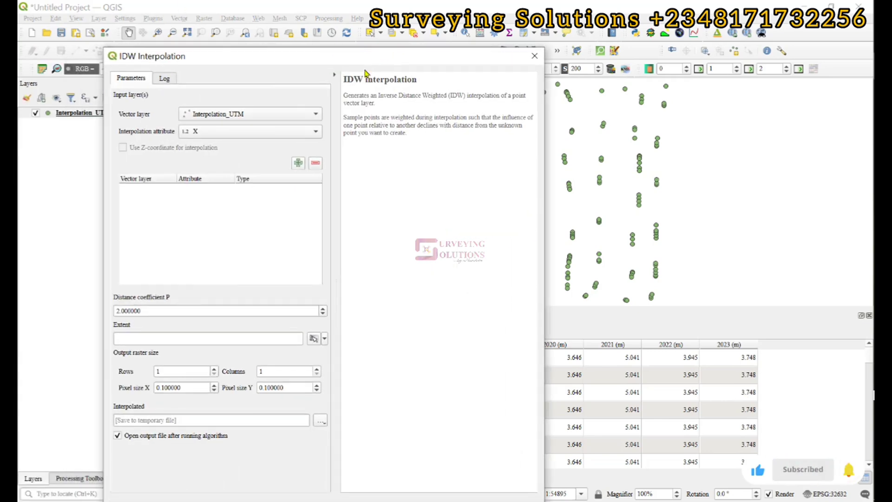
pyautogui.click(228, 132)
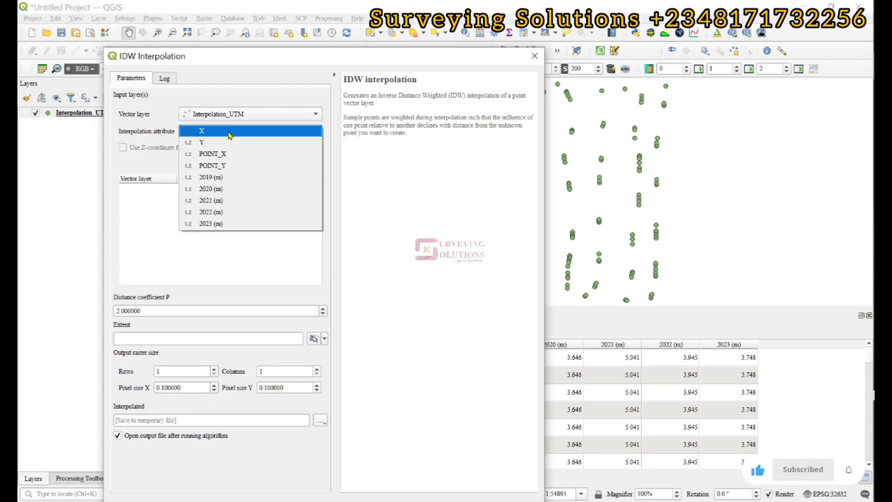
pyautogui.click(229, 177)
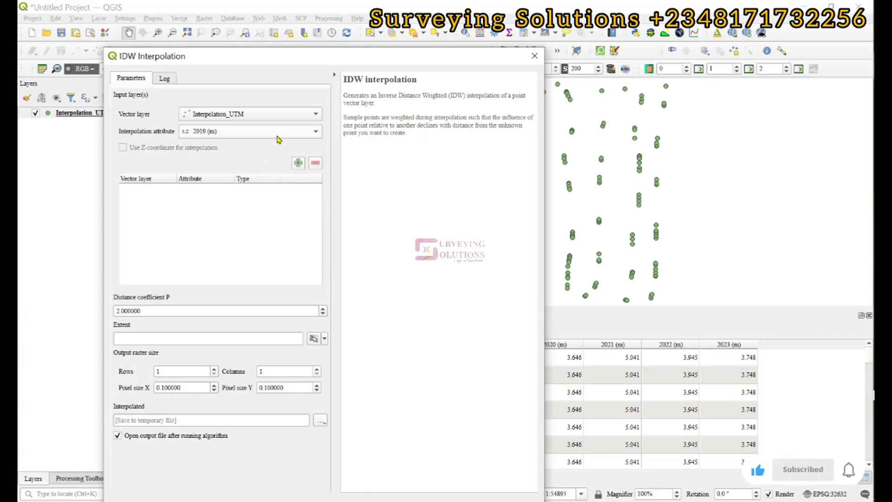
pyautogui.click(260, 131)
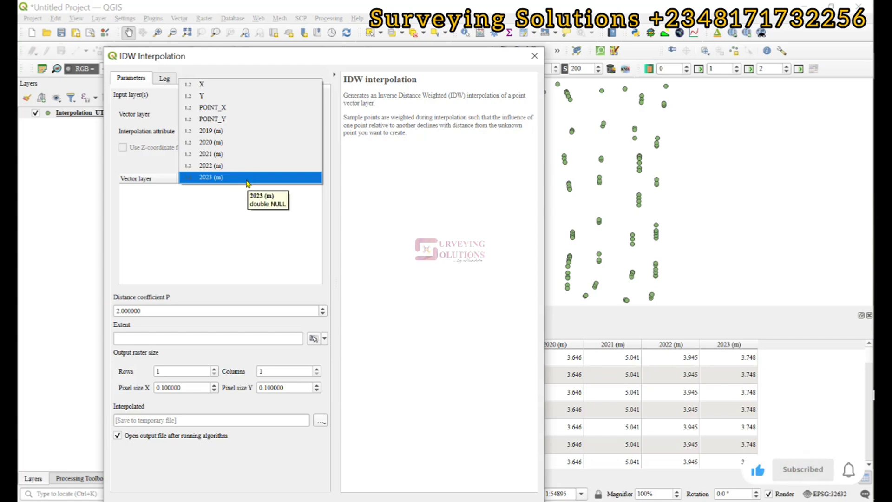
pyautogui.click(206, 131)
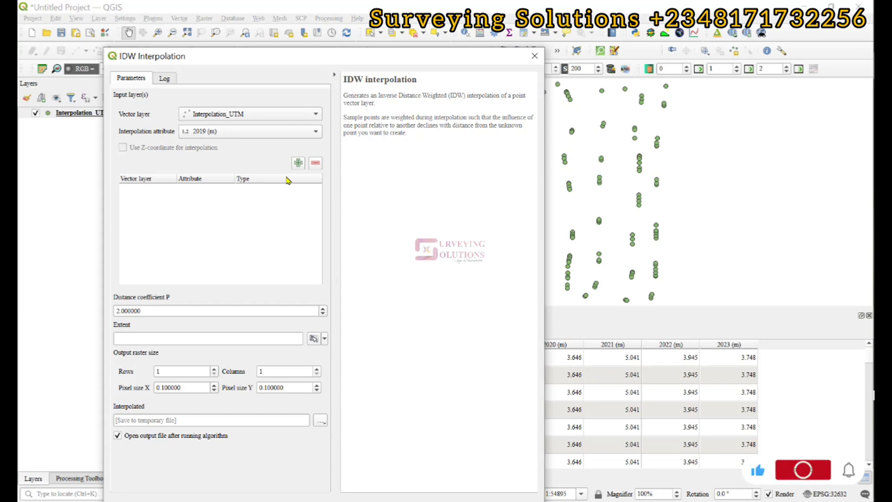
# Add the Interpolation_UTM 2019 (m) input, keeping its type as Points
pyautogui.click(298, 163)
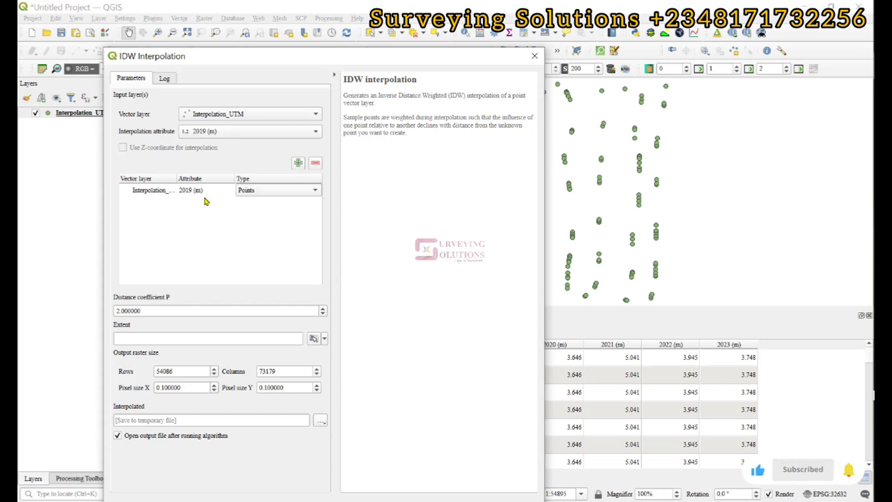
pyautogui.click(248, 190)
pyautogui.click(249, 190)
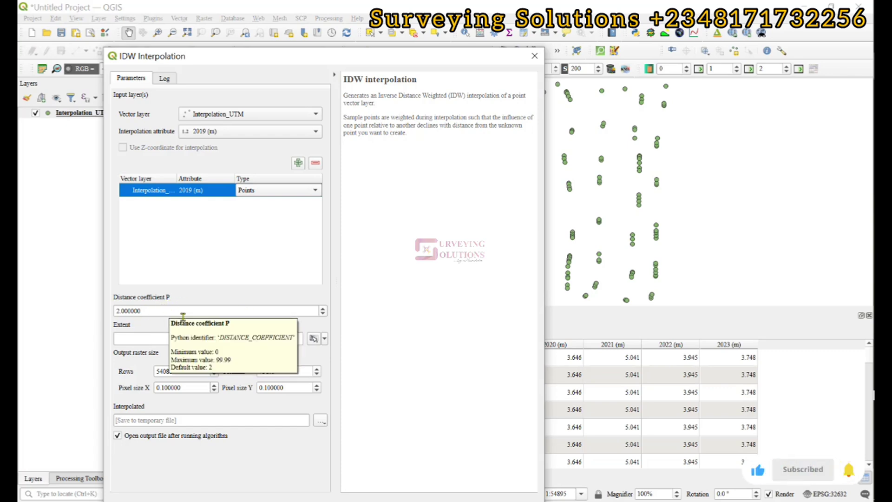
# Calculate the output extent from the Interpolation_UTM layer
pyautogui.click(324, 339)
pyautogui.moveTo(341, 356)
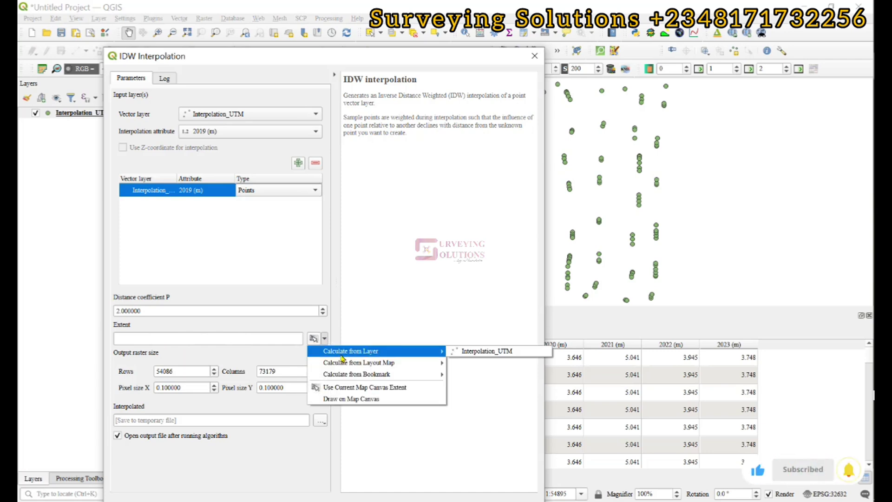
pyautogui.click(488, 350)
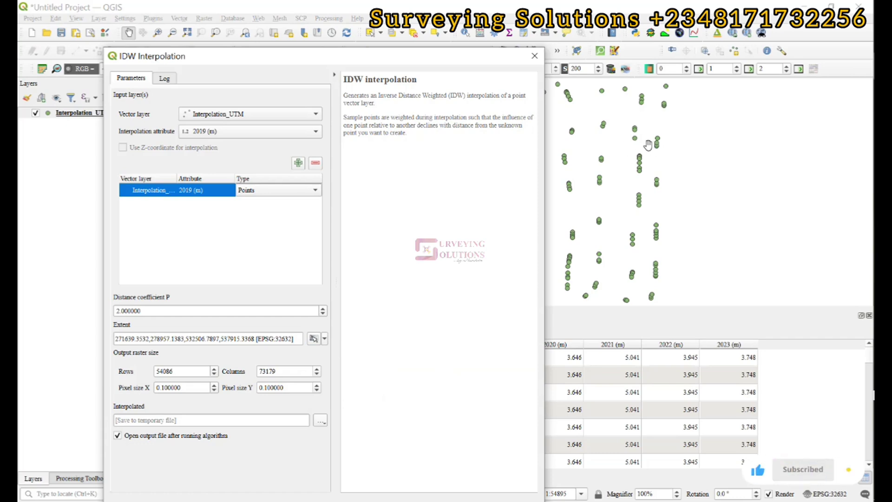
# Set the output grid to 110 rows by 150 columns
pyautogui.click(183, 371)
pyautogui.write('100')
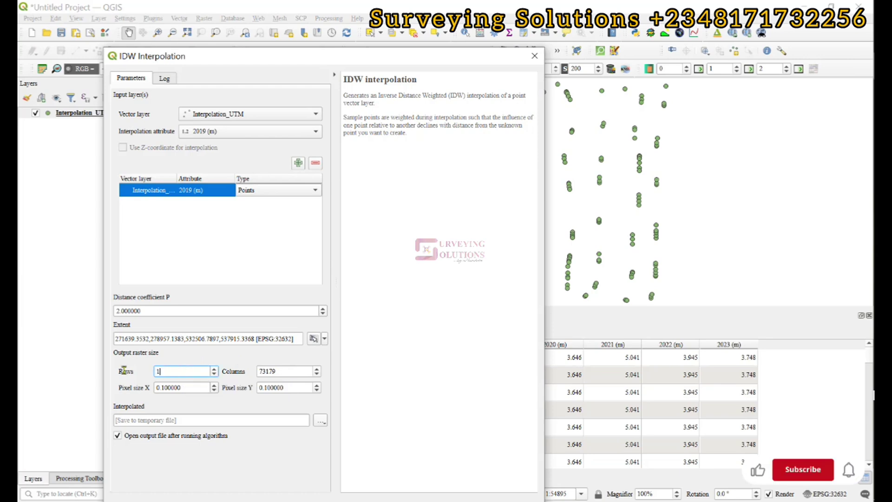
pyautogui.click(284, 371)
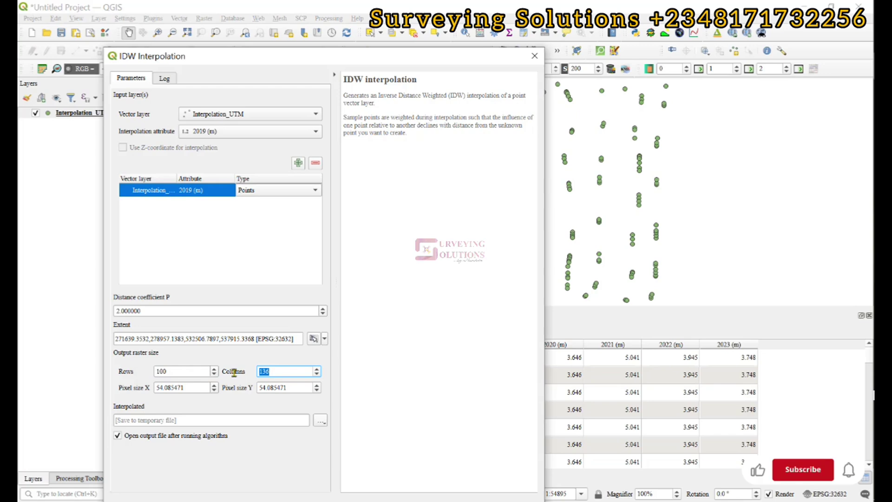
pyautogui.write('50')
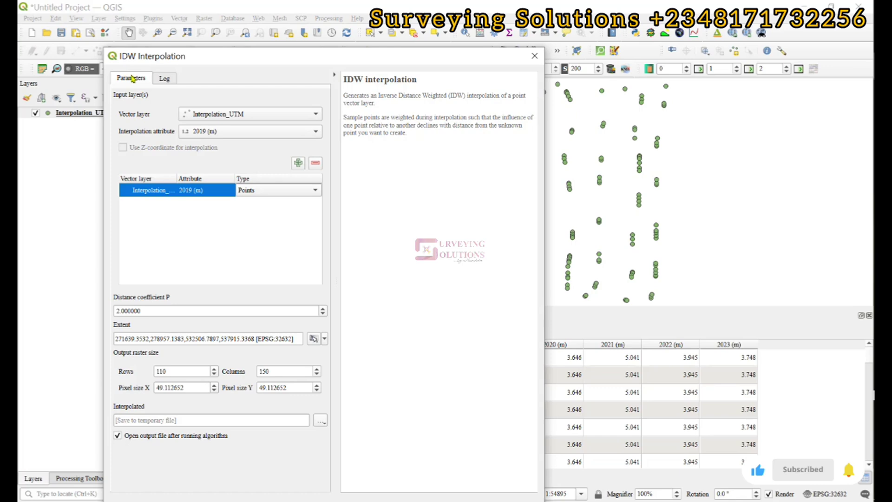
pyautogui.moveTo(254, 62); pyautogui.dragTo(339, 62)
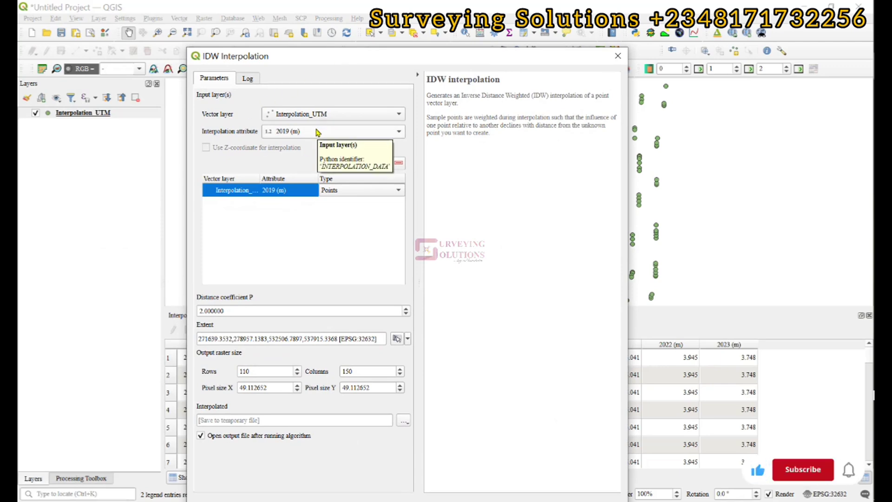
pyautogui.hotkey('alt', 'Tab')
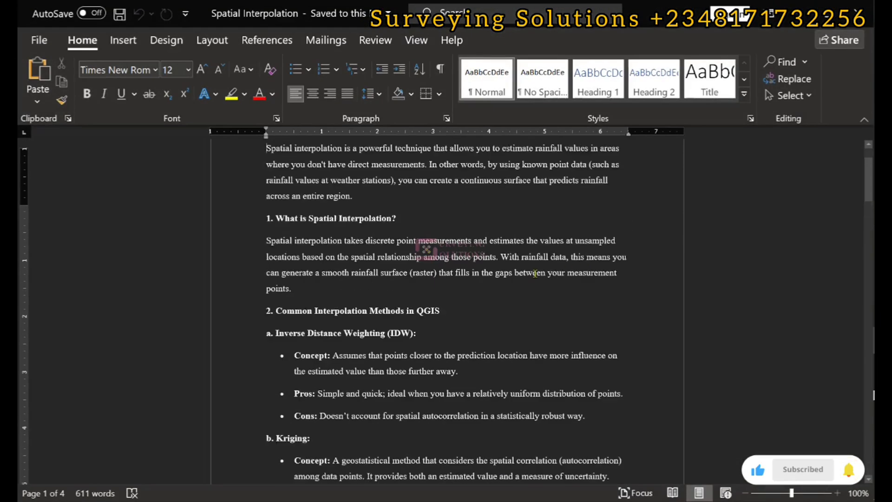
pyautogui.scroll(2, 535, 274)
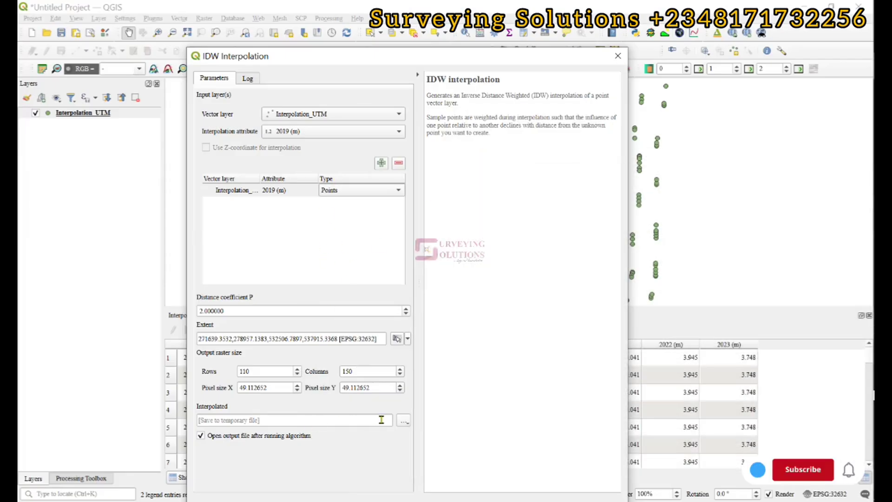
# Save the interpolated output to file as IDW.tif in the Interpolation folder
pyautogui.click(405, 420)
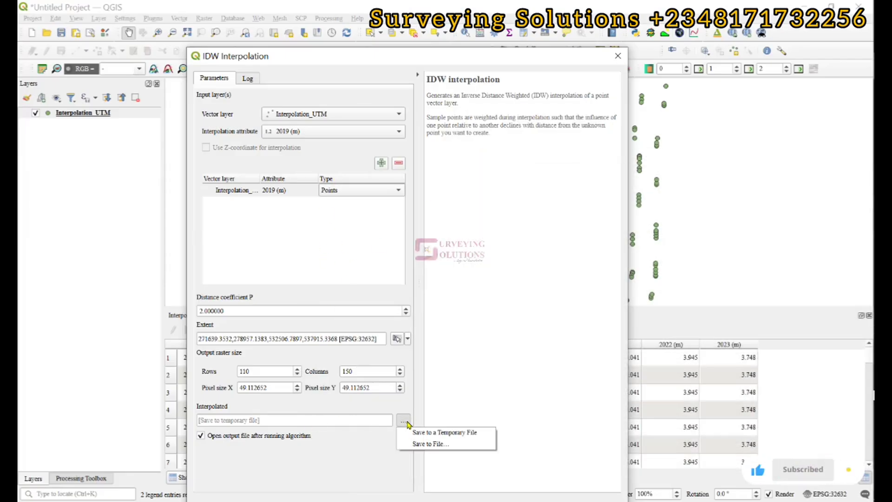
pyautogui.click(430, 443)
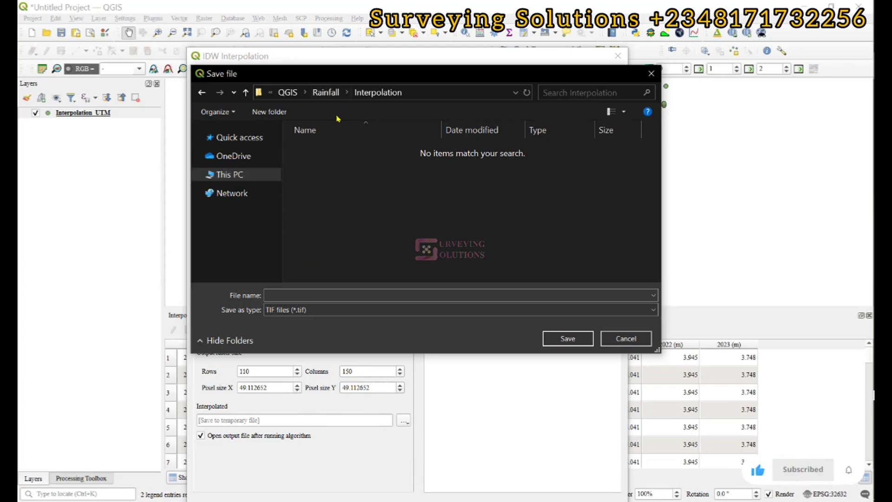
pyautogui.click(281, 296)
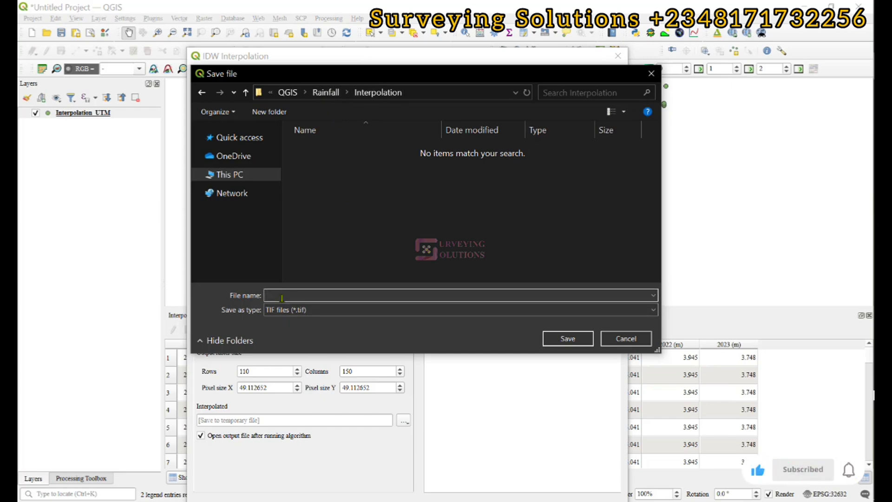
pyautogui.write('IDW')
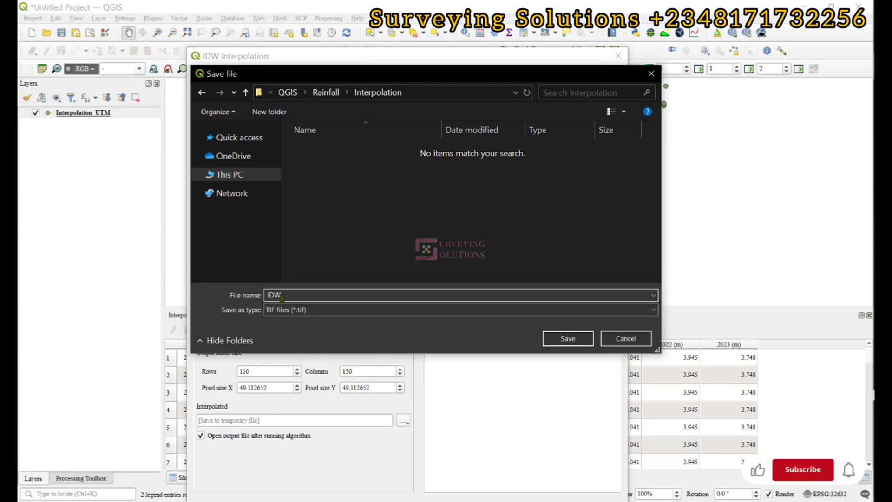
pyautogui.click(565, 338)
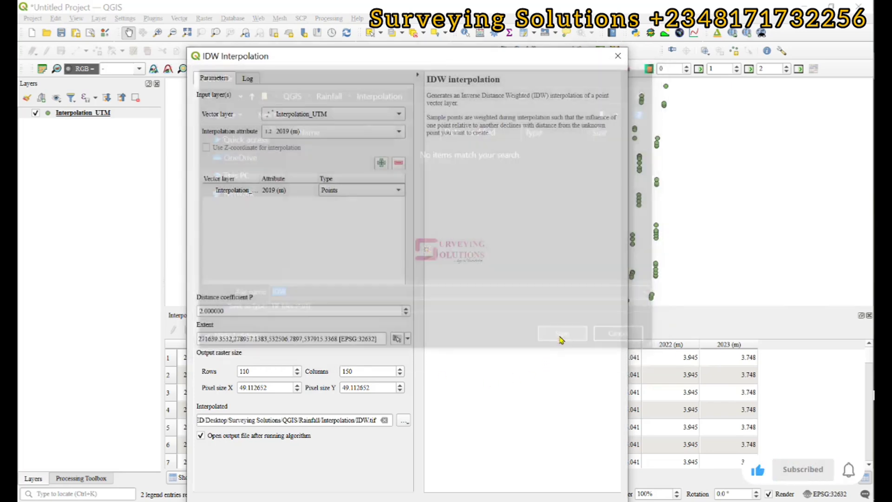
# Run the IDW interpolation and close the dialog
pyautogui.moveTo(343, 61); pyautogui.dragTo(346, 19)
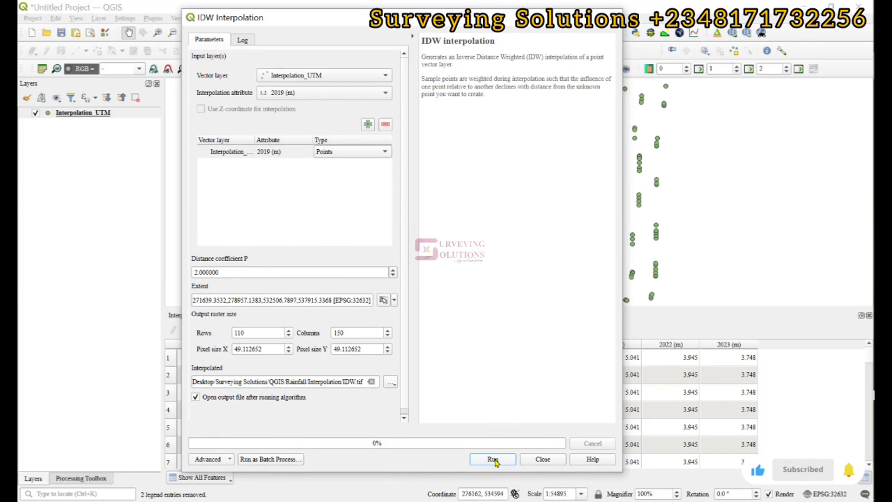
pyautogui.click(492, 459)
pyautogui.click(613, 17)
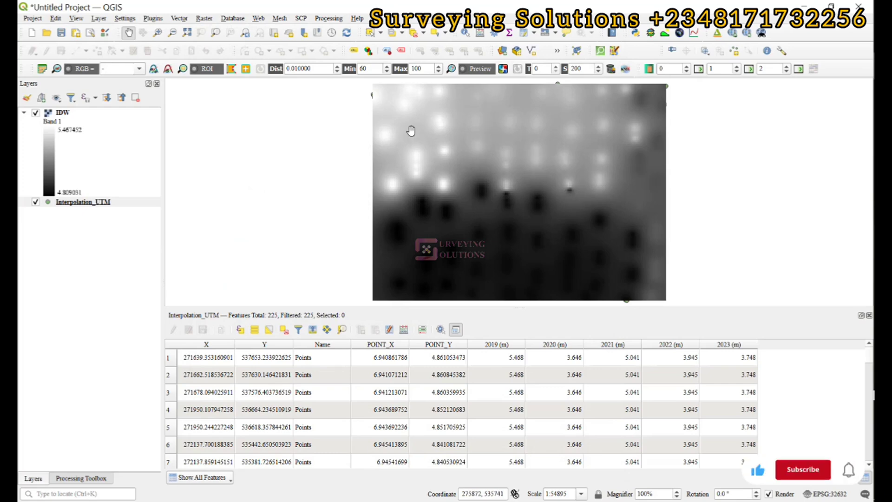
# Render the IDW layer as singleband pseudocolor with Equal Interval classes and 2-decimal labels
pyautogui.doubleClick(54, 118)
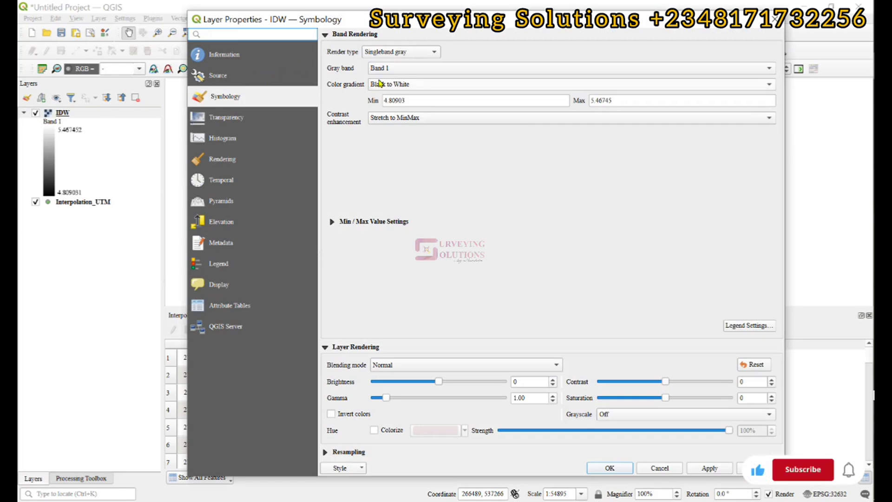
pyautogui.click(392, 53)
pyautogui.click(394, 63)
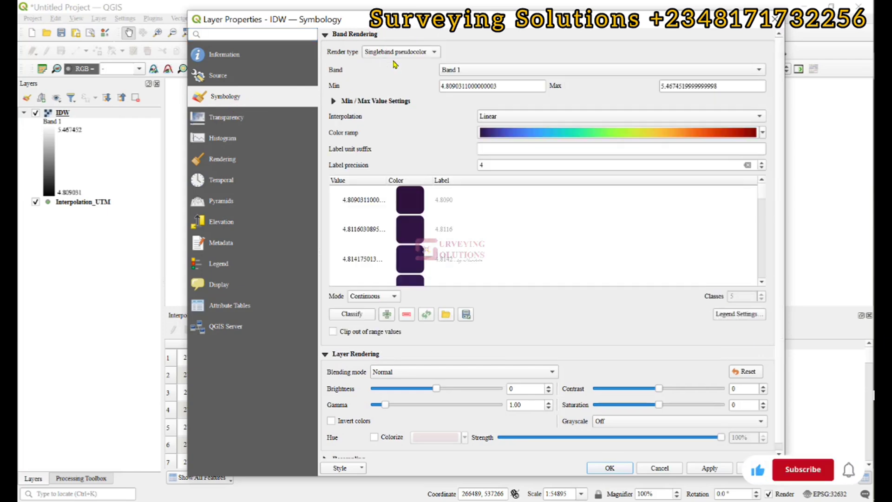
pyautogui.click(374, 296)
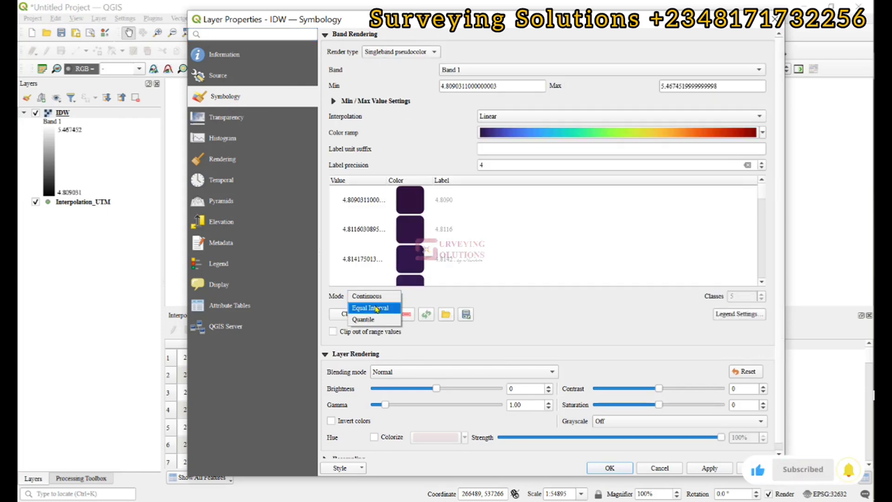
pyautogui.click(370, 307)
pyautogui.scroll(-1, 738, 296)
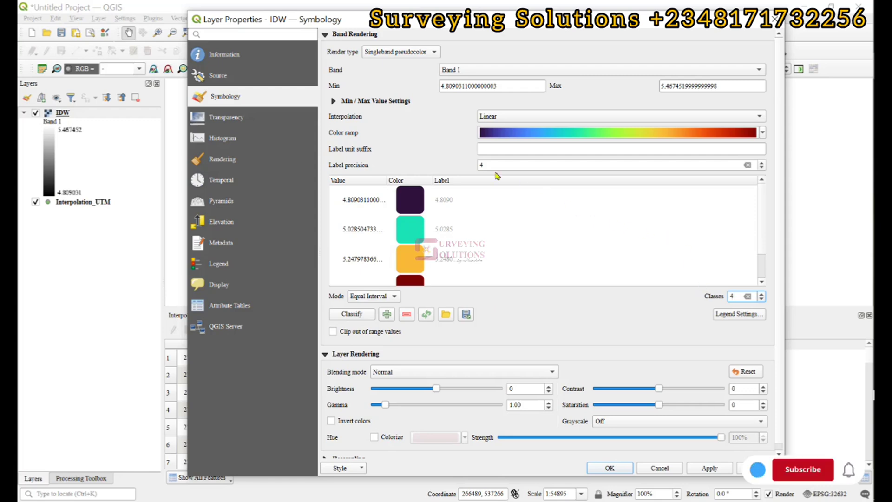
pyautogui.doubleClick(481, 166)
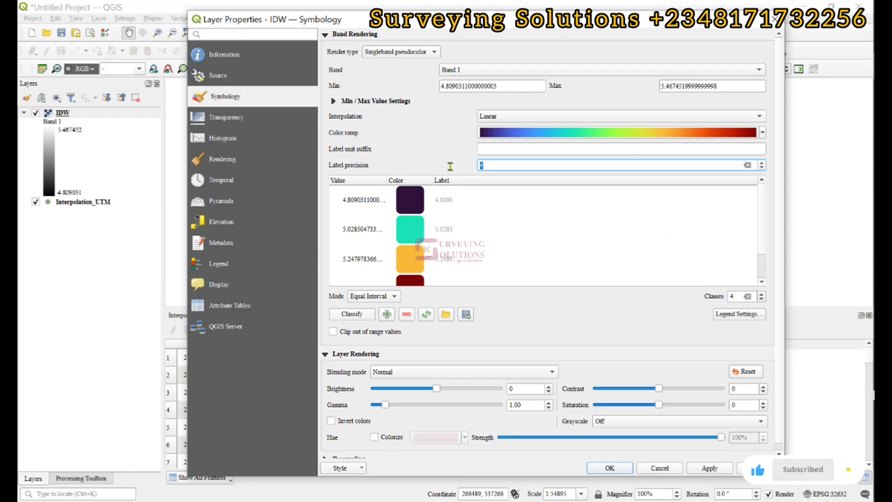
pyautogui.write('2')
pyautogui.click(494, 148)
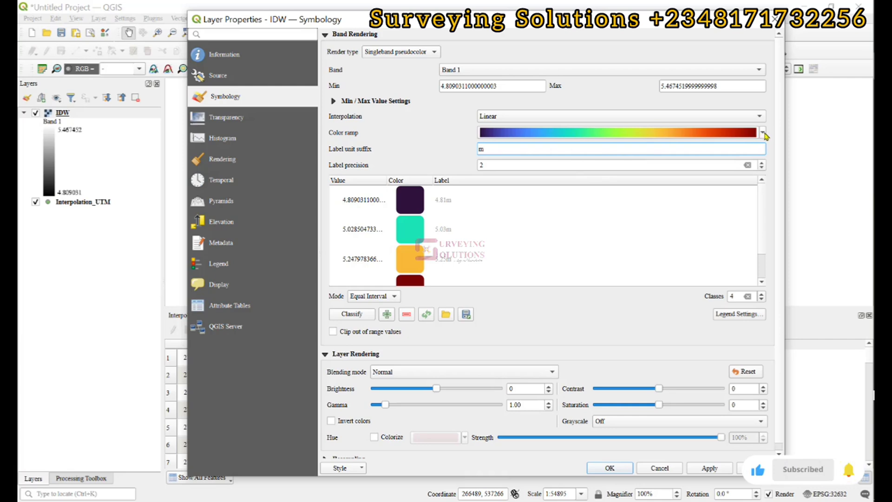
# Switch the IDW color ramp to Spectral
pyautogui.click(762, 133)
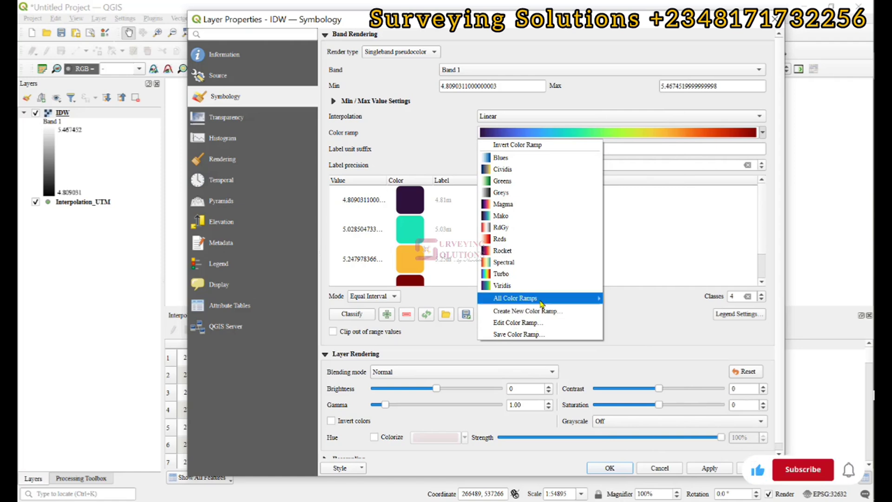
pyautogui.click(538, 278)
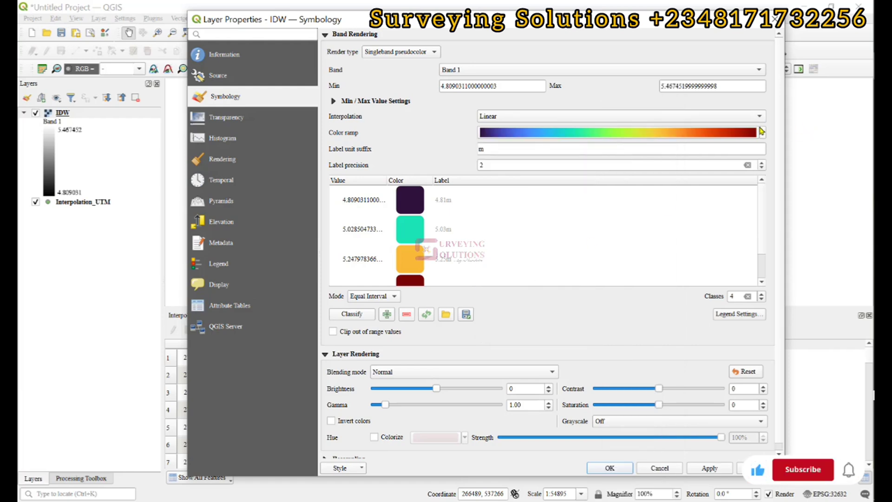
pyautogui.click(762, 133)
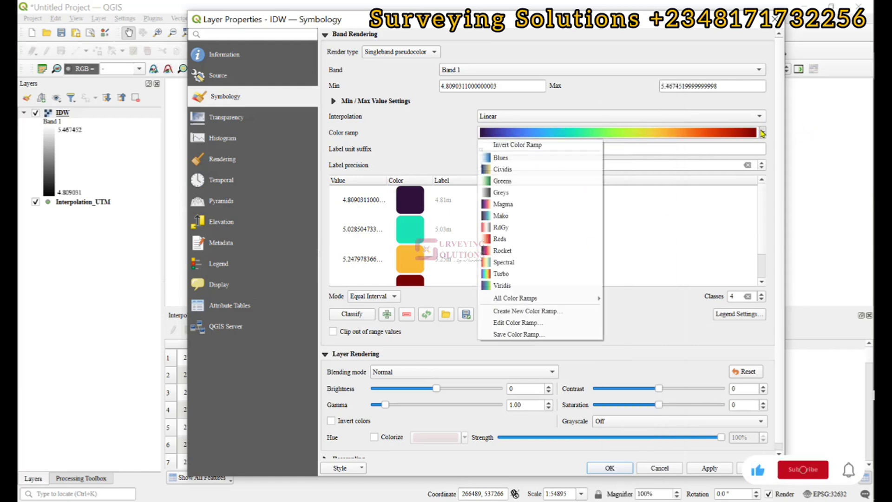
pyautogui.click(540, 262)
pyautogui.scroll(-1, 550, 247)
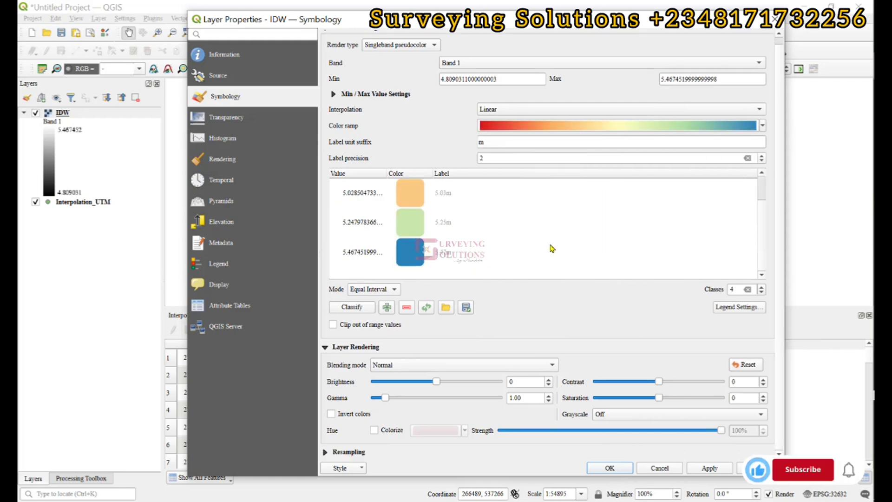
pyautogui.scroll(1, 556, 233)
pyautogui.scroll(-1, 504, 238)
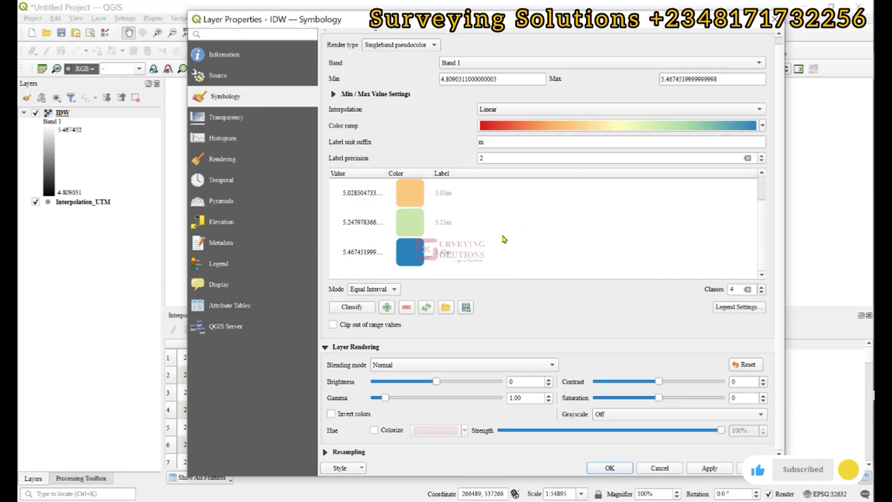
pyautogui.scroll(1, 504, 239)
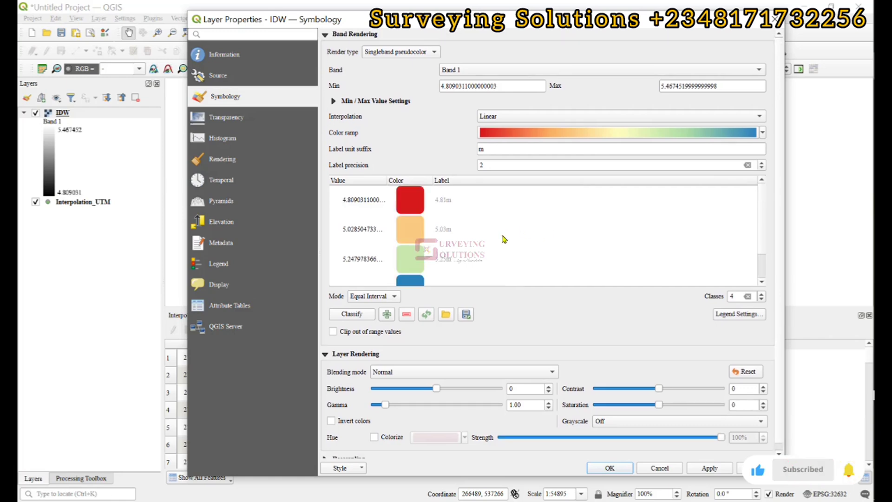
# Recolor the lowest class bright red and the highest class bright blue, then apply and close
pyautogui.doubleClick(415, 196)
pyautogui.click(583, 332)
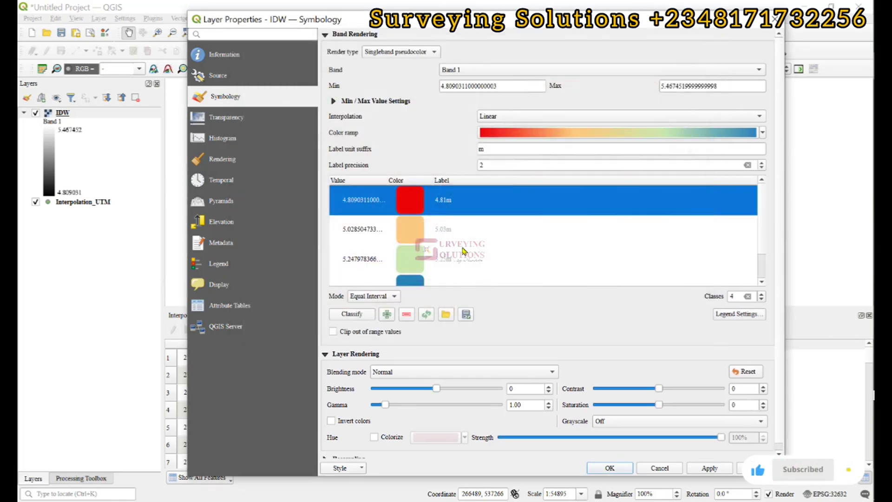
pyautogui.scroll(-1, 462, 250)
pyautogui.doubleClick(410, 278)
pyautogui.click(320, 224)
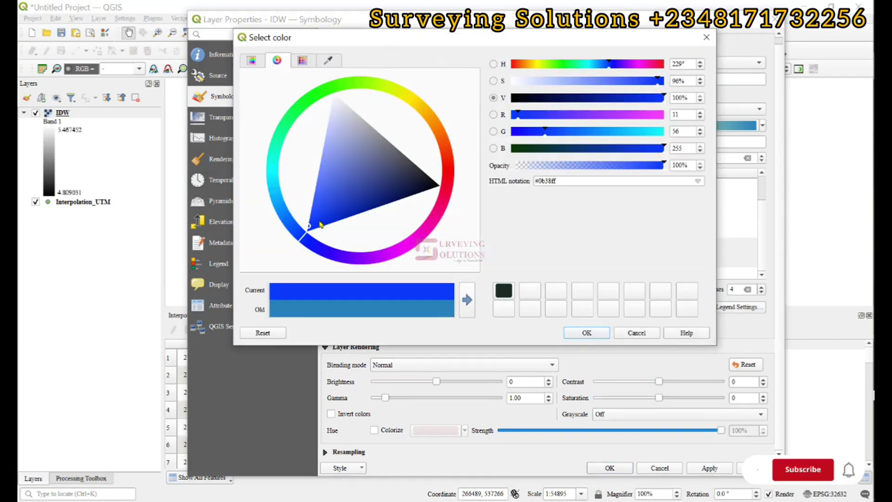
pyautogui.click(585, 333)
pyautogui.scroll(1, 560, 213)
pyautogui.scroll(-1, 560, 213)
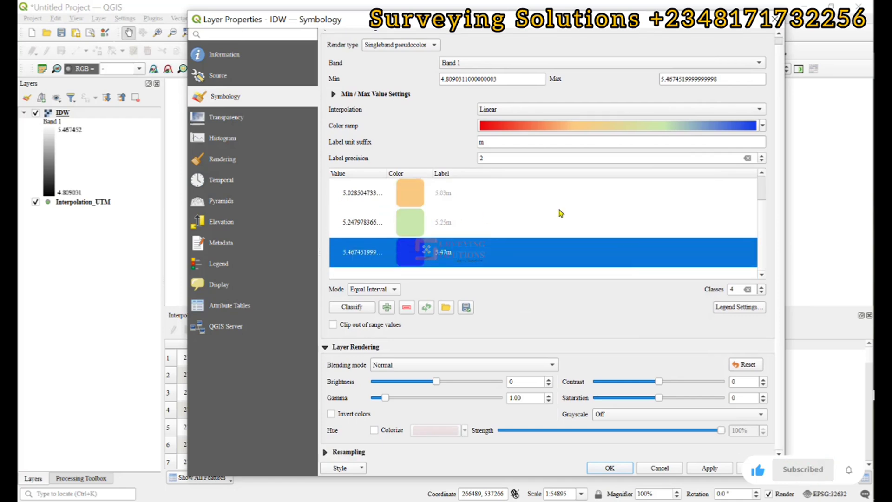
pyautogui.click(711, 466)
pyautogui.click(610, 468)
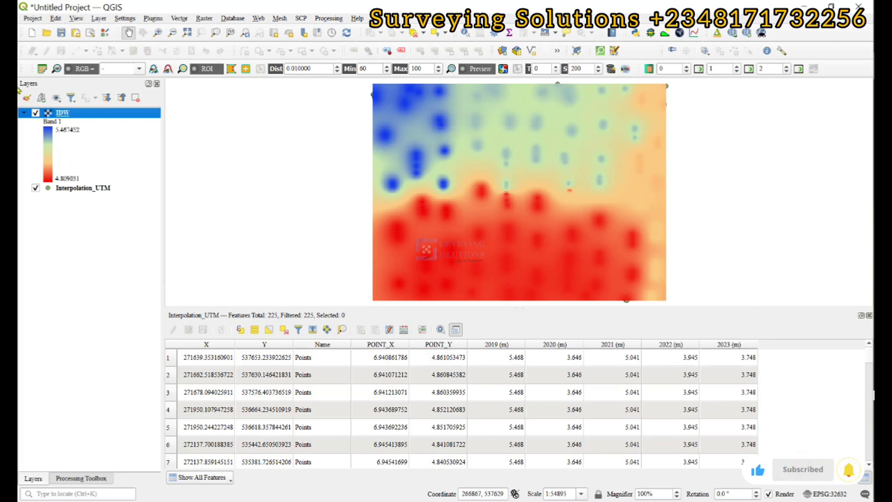
# Move Interpolation_UTM above the IDW raster in the layer order
pyautogui.rightClick(66, 189)
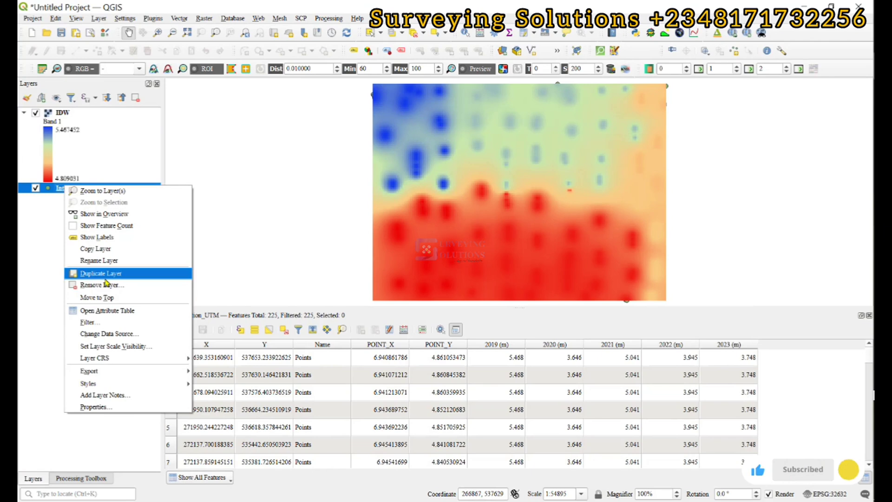
pyautogui.click(110, 297)
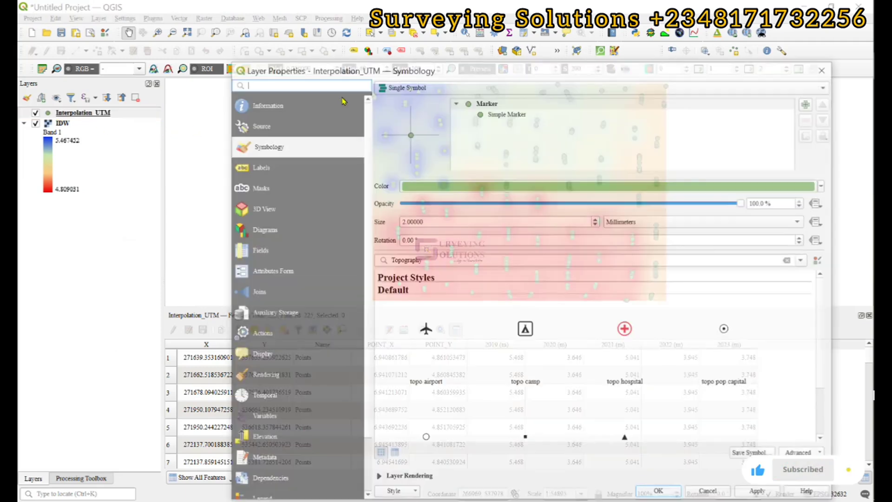
pyautogui.doubleClick(58, 115)
# Give the Simple Marker points a black fill and transparent stroke, and reset their size
pyautogui.click(495, 113)
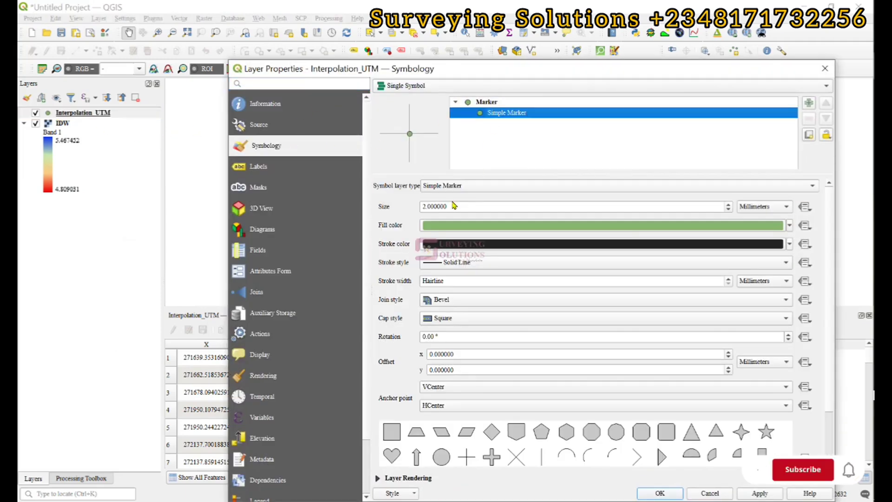
pyautogui.doubleClick(453, 205)
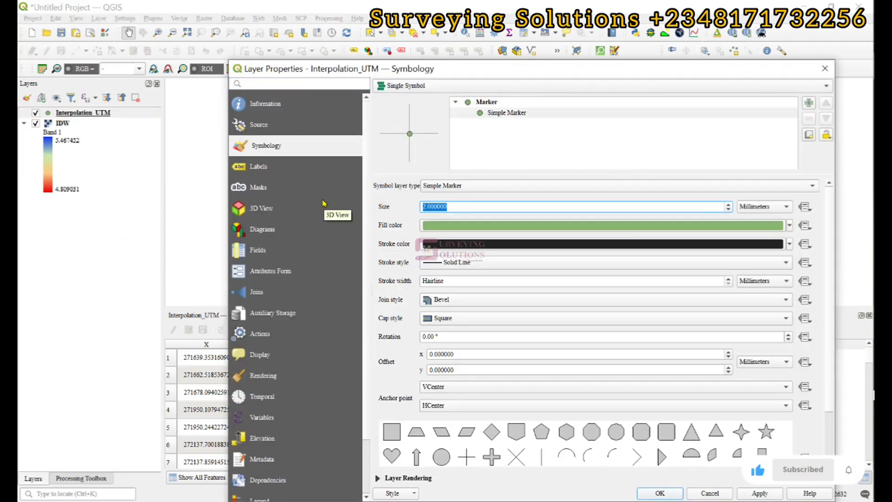
pyautogui.write('.5')
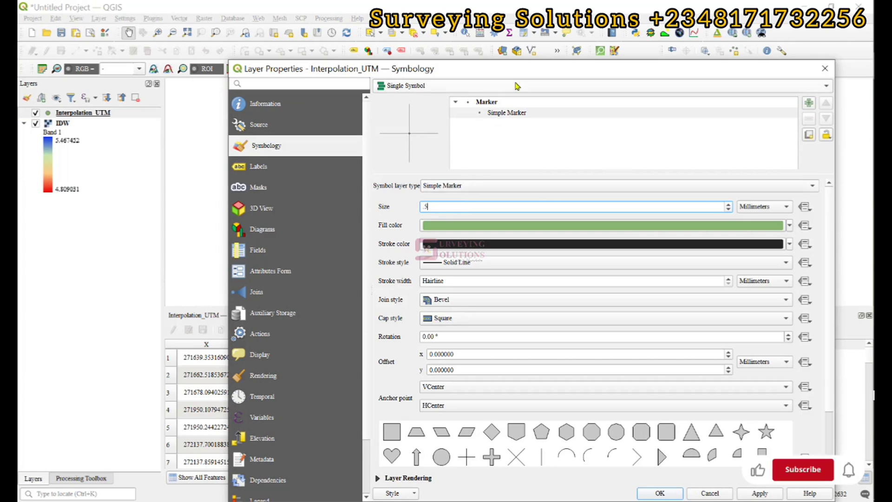
pyautogui.click(789, 244)
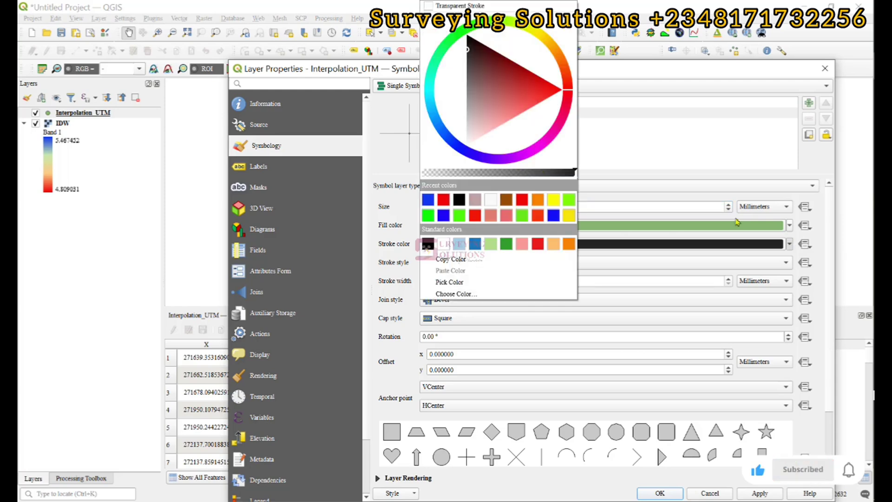
pyautogui.click(459, 5)
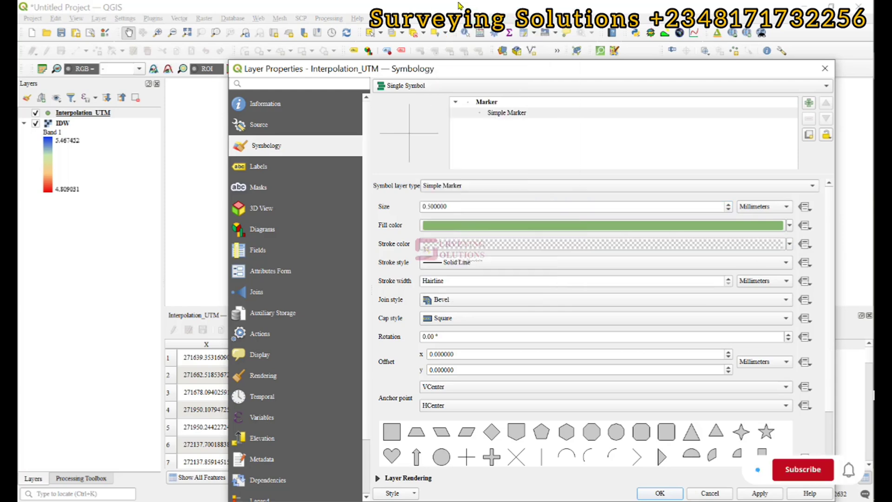
pyautogui.click(789, 226)
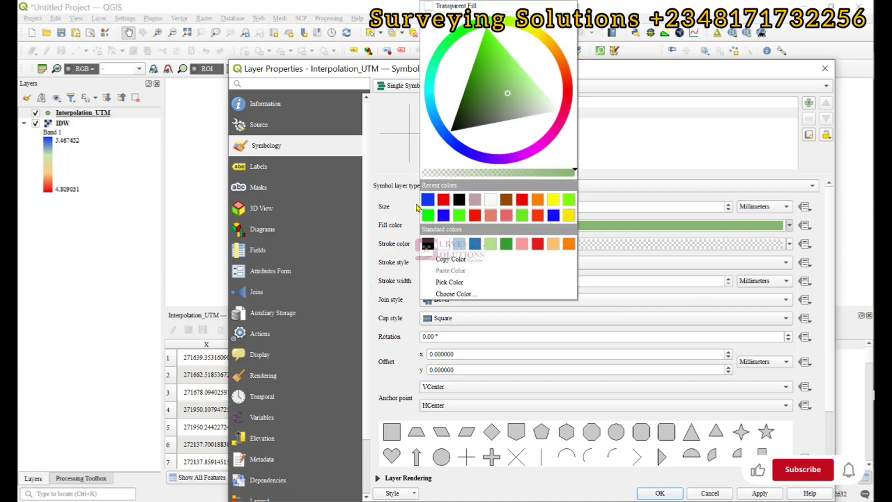
pyautogui.click(462, 202)
pyautogui.moveTo(457, 207); pyautogui.dragTo(297, 208)
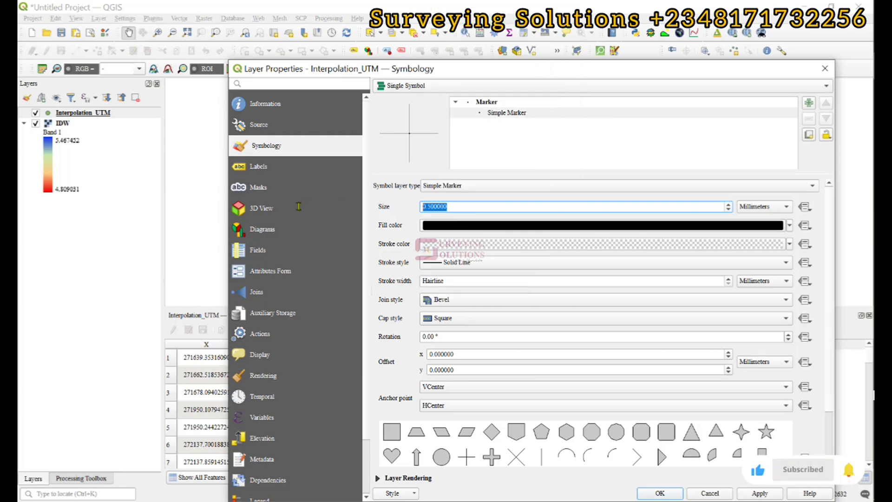
# Set the marker size to 1 and turn on single labels for the points
pyautogui.write('1')
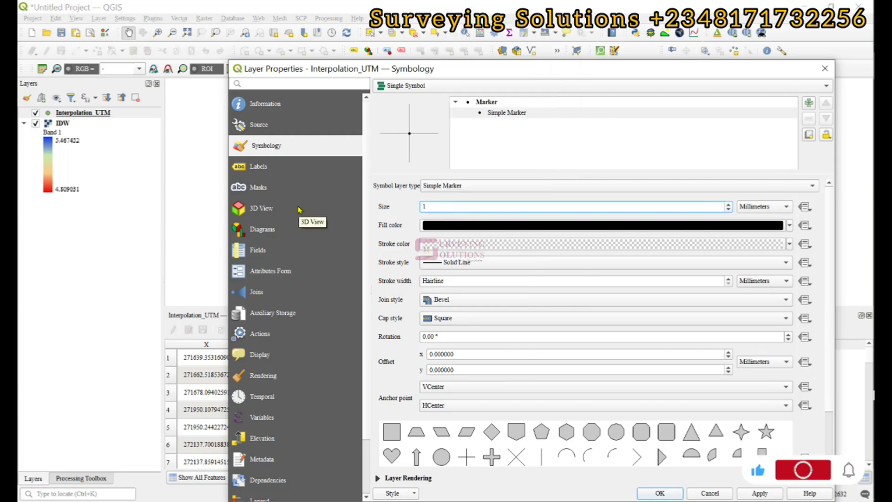
pyautogui.click(259, 167)
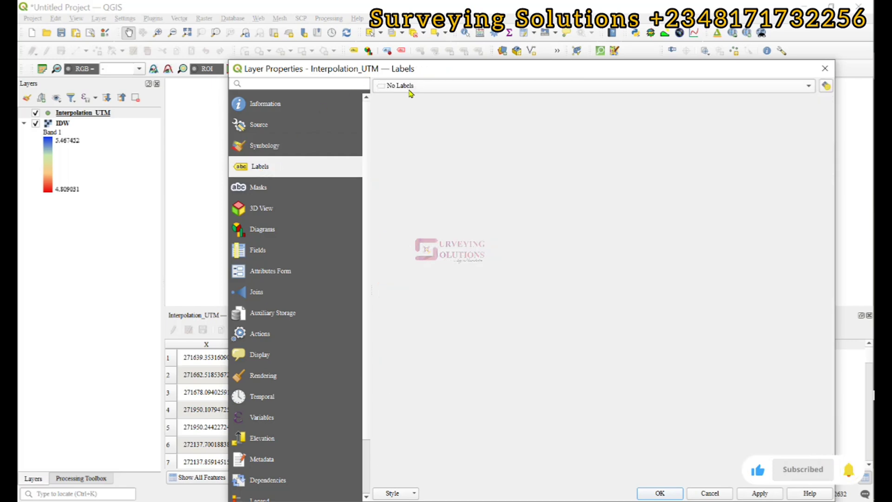
pyautogui.click(411, 86)
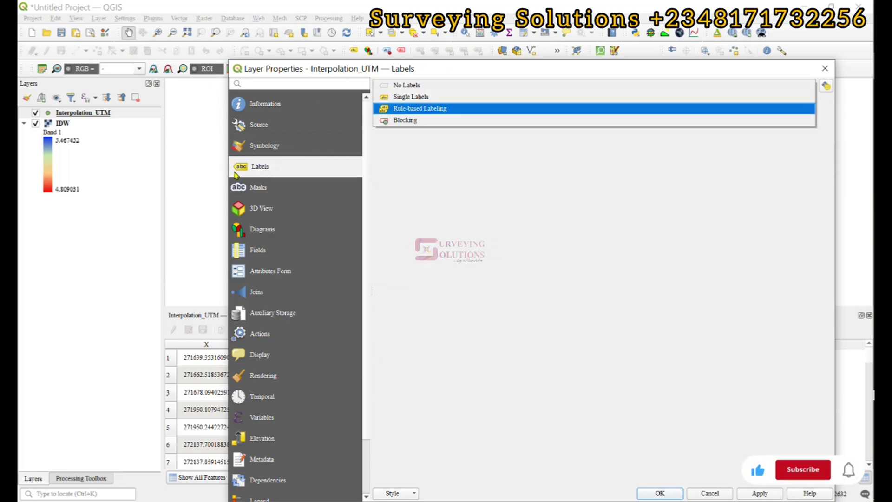
pyautogui.click(413, 97)
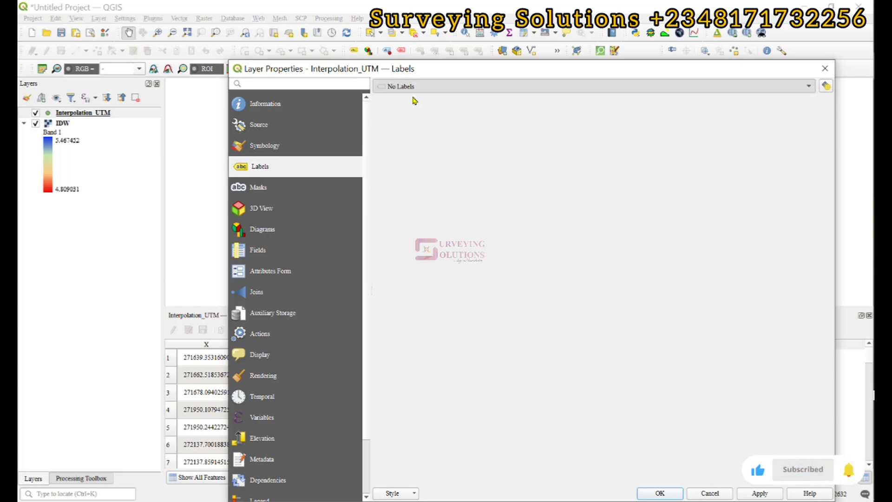
# Set the label font to bold Tahoma at size 5
pyautogui.tripleClick(537, 204)
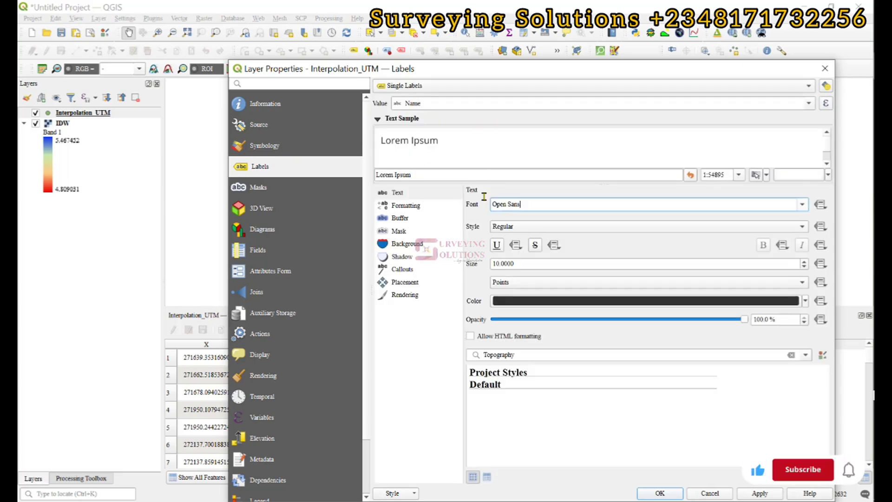
pyautogui.write('tt')
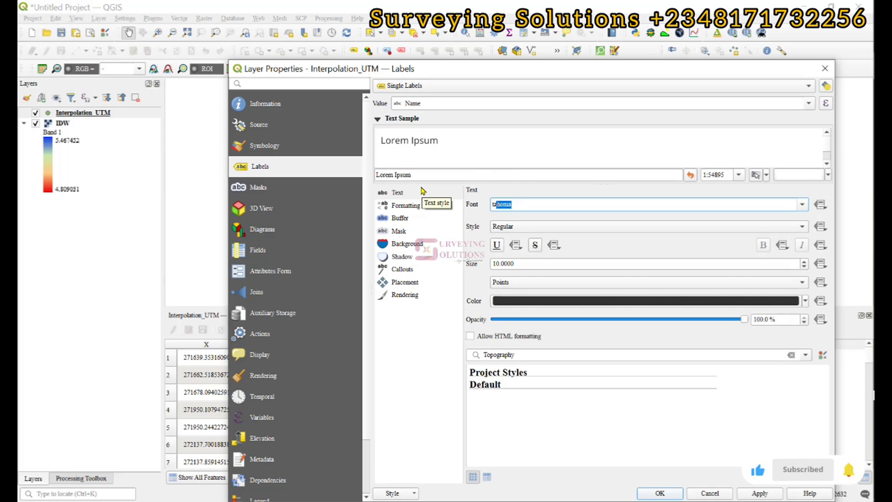
pyautogui.click(518, 226)
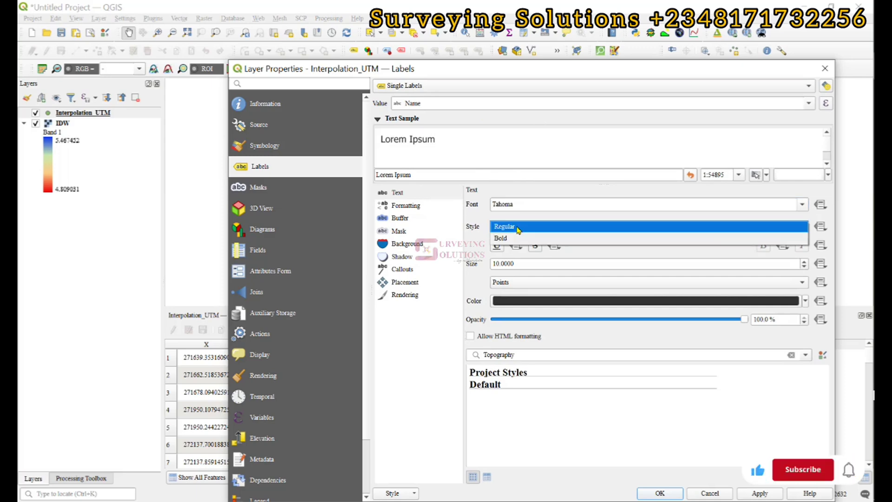
pyautogui.click(517, 238)
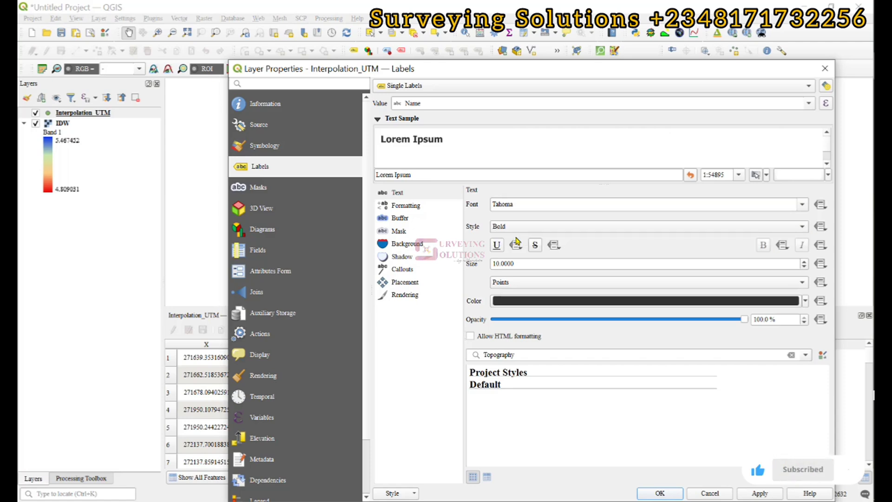
pyautogui.doubleClick(523, 263)
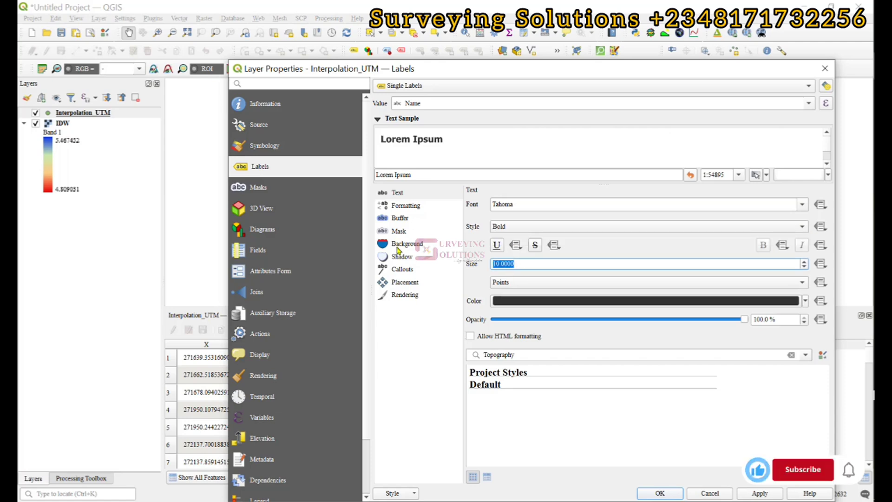
pyautogui.write('5')
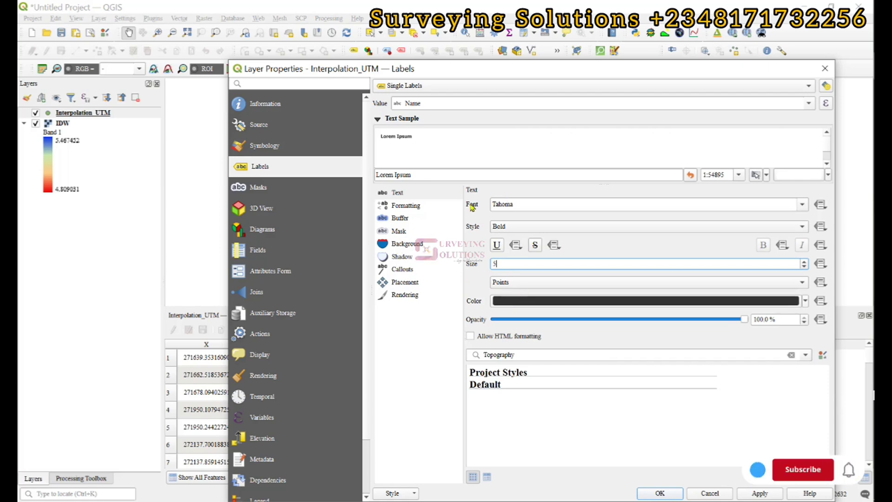
pyautogui.click(759, 494)
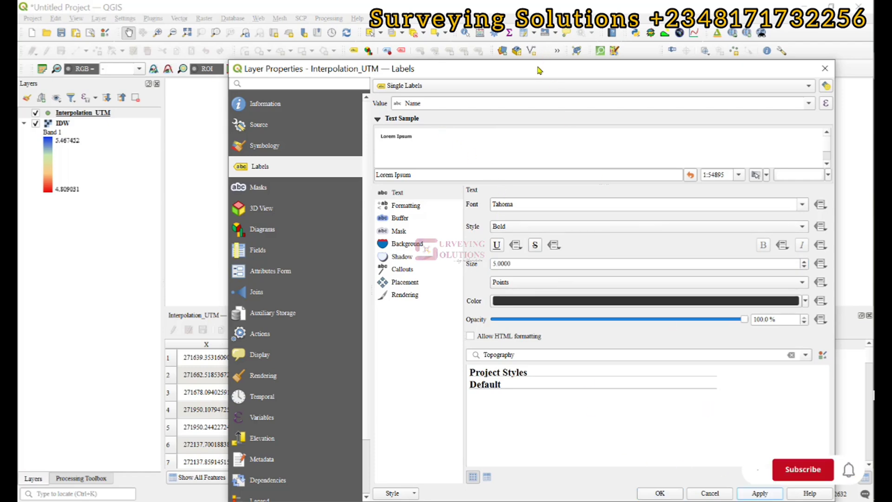
# Label the points by their 2019 (m) values and apply the settings
pyautogui.moveTo(539, 70); pyautogui.dragTo(506, 98)
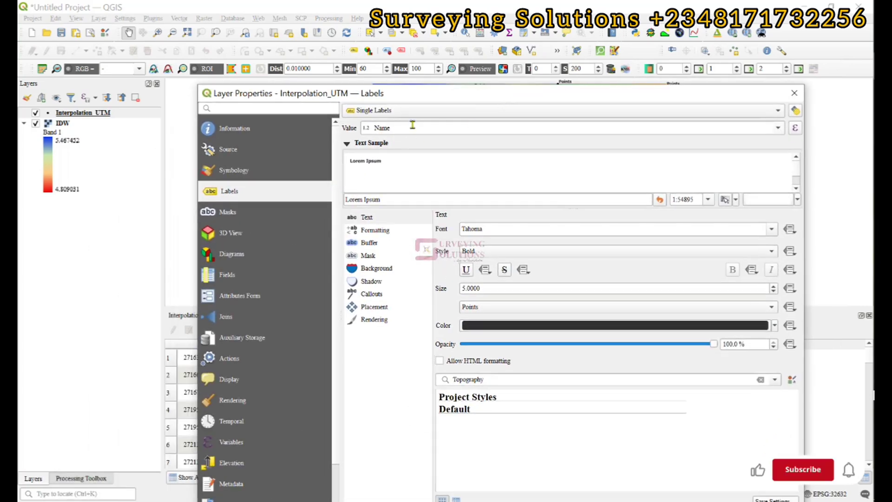
pyautogui.click(779, 129)
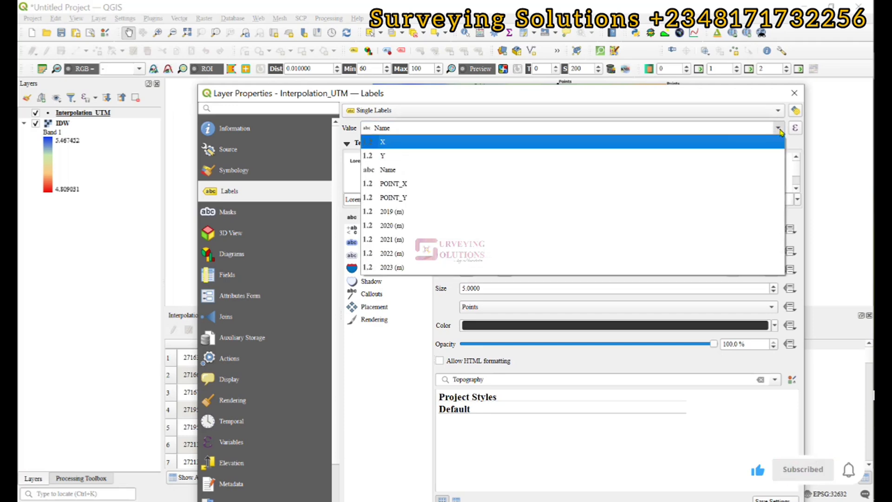
pyautogui.click(397, 211)
pyautogui.moveTo(439, 101); pyautogui.dragTo(434, 40)
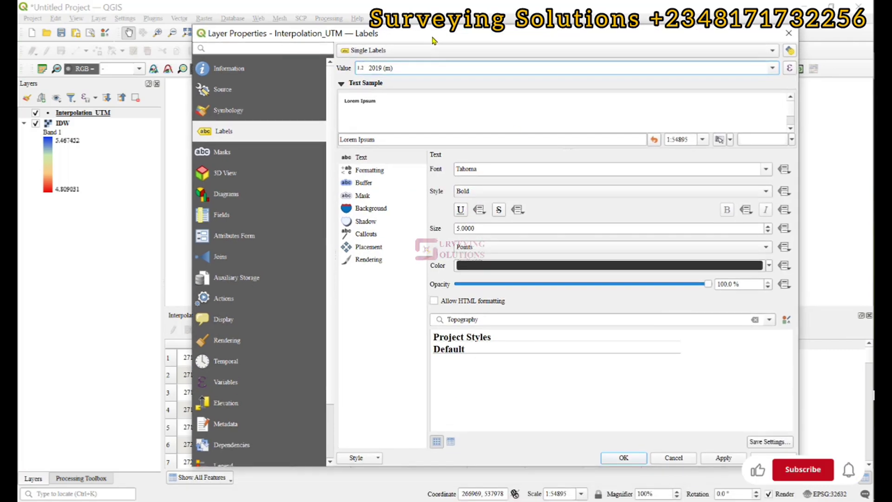
pyautogui.click(727, 458)
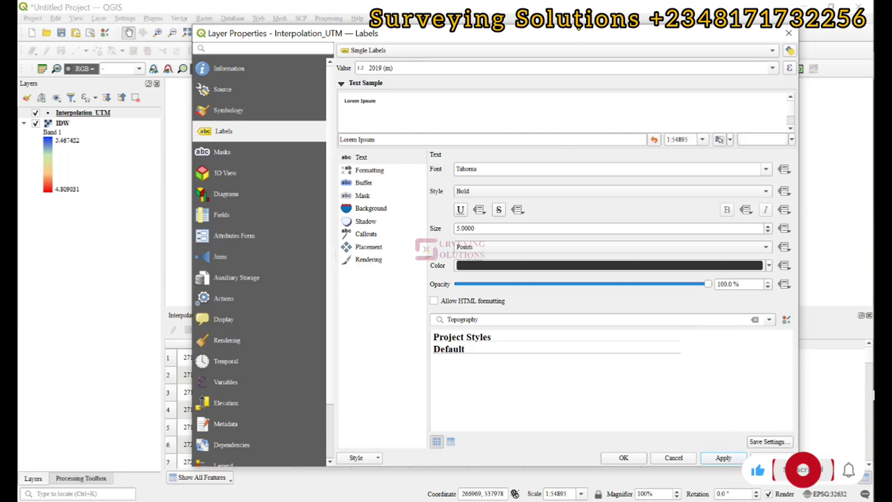
pyautogui.moveTo(565, 41)
pyautogui.mouseDown()
pyautogui.moveTo(525, 108)
pyautogui.moveTo(525, 339)
pyautogui.moveTo(574, 116)
pyautogui.moveTo(575, 54)
pyautogui.mouseUp()
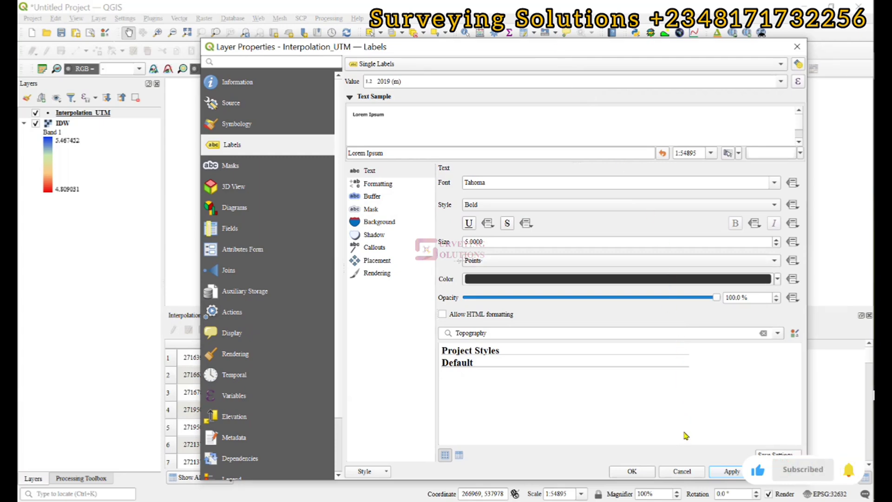
pyautogui.click(628, 472)
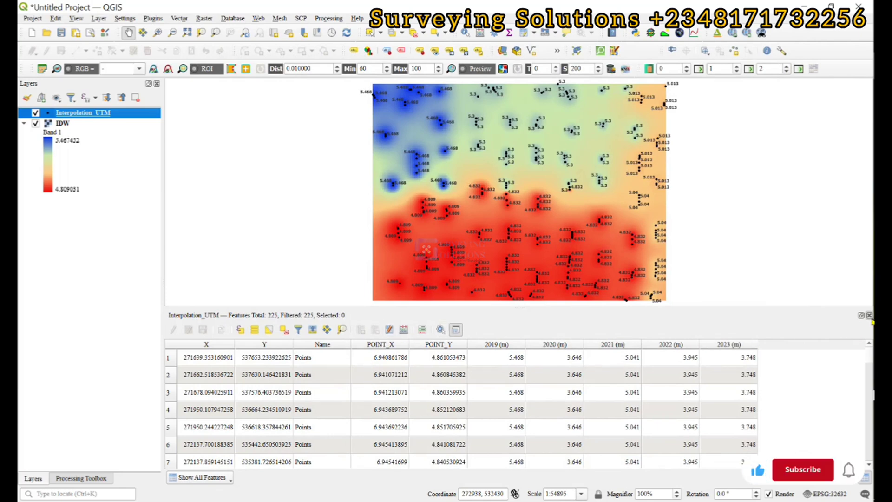
# Close the attribute table dock so the labelled IDW rainfall map fills the view
pyautogui.click(868, 315)
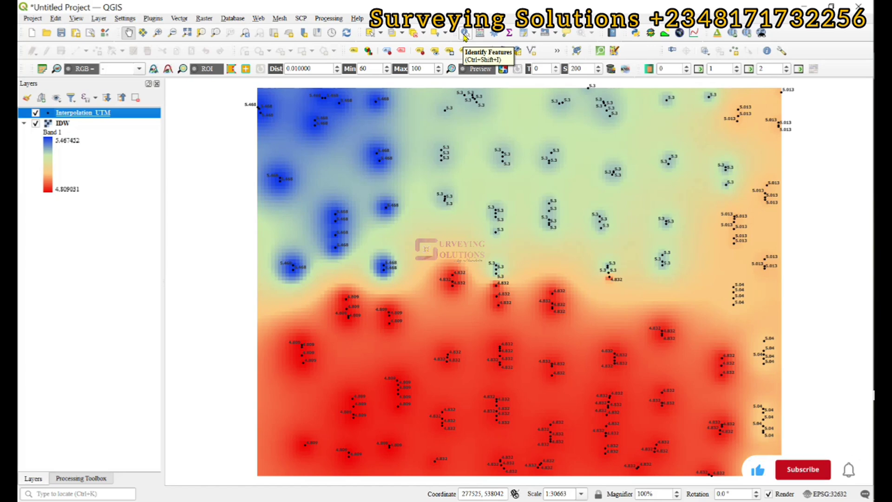
# Identify IDW raster Band 1 values at a central spot, the upper green zone and the red zone
pyautogui.click(464, 33)
pyautogui.click(72, 126)
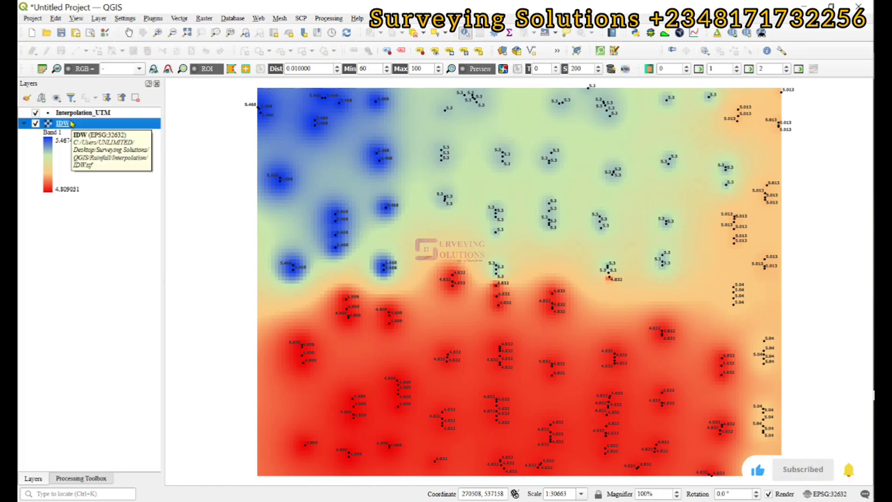
pyautogui.click(430, 238)
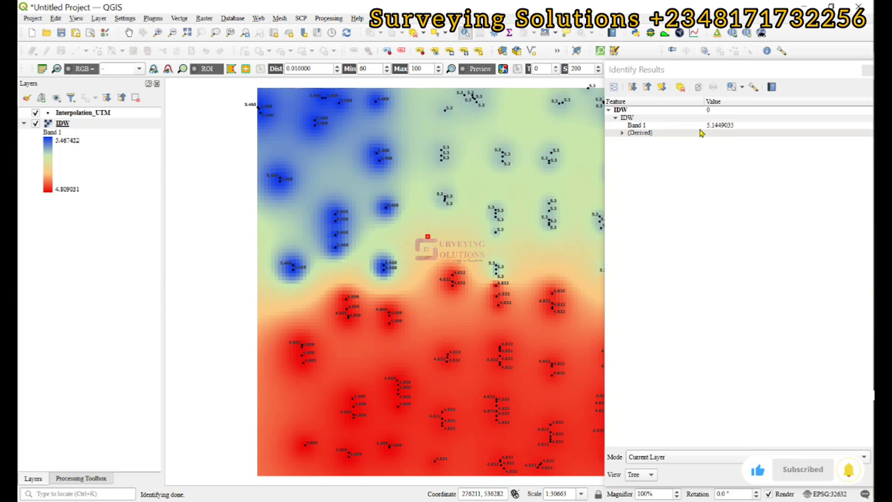
pyautogui.click(487, 184)
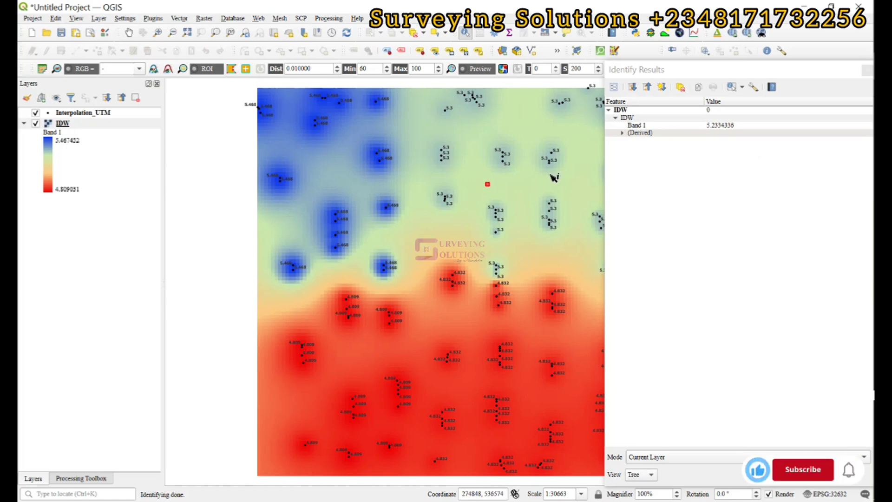
pyautogui.click(448, 326)
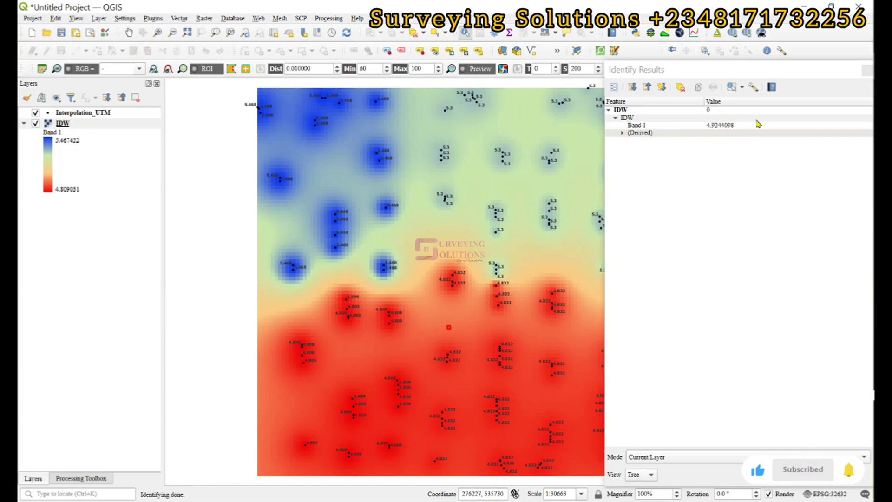
pyautogui.click(449, 376)
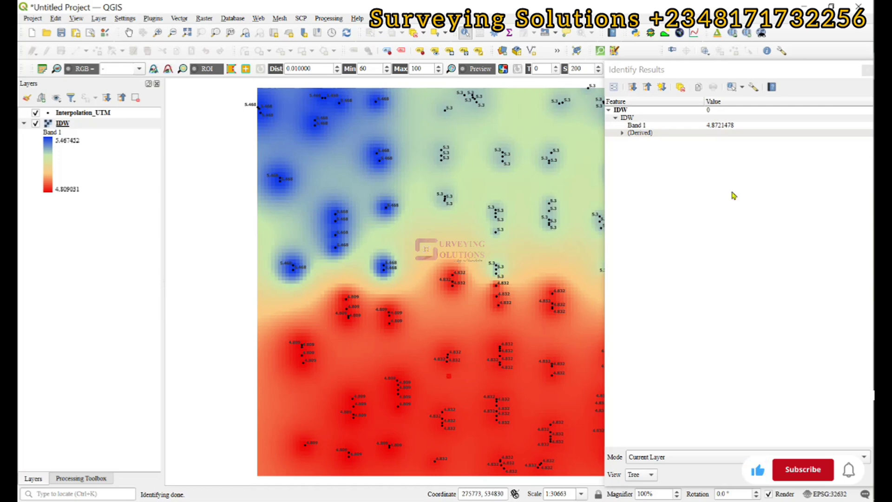
# Query more IDW Band 1 values across the blue, green and central areas, ending at 5.4438487
pyautogui.click(312, 124)
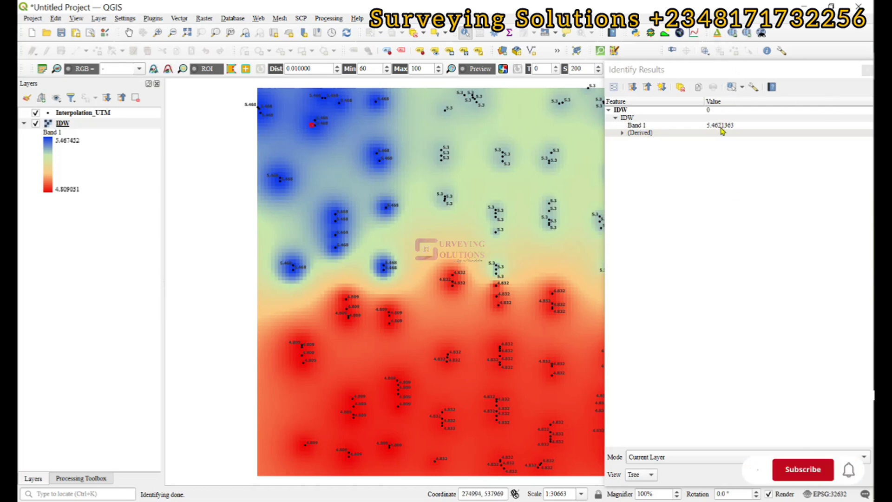
pyautogui.click(283, 275)
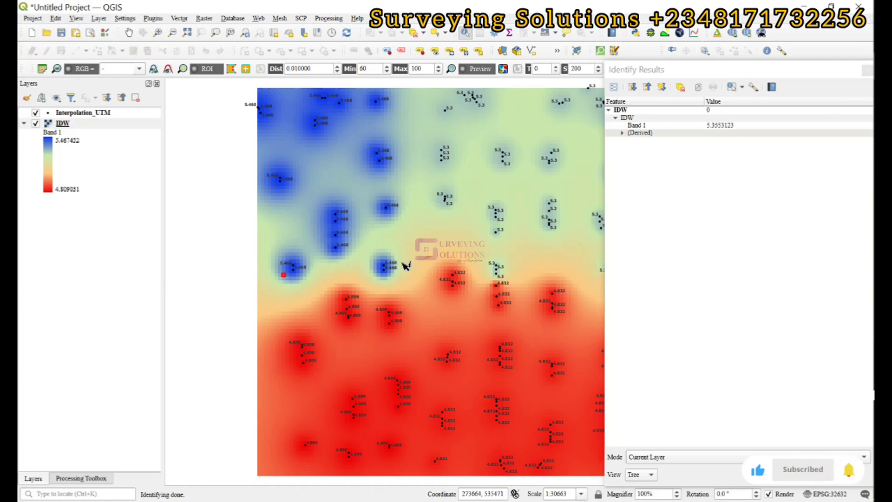
pyautogui.click(379, 271)
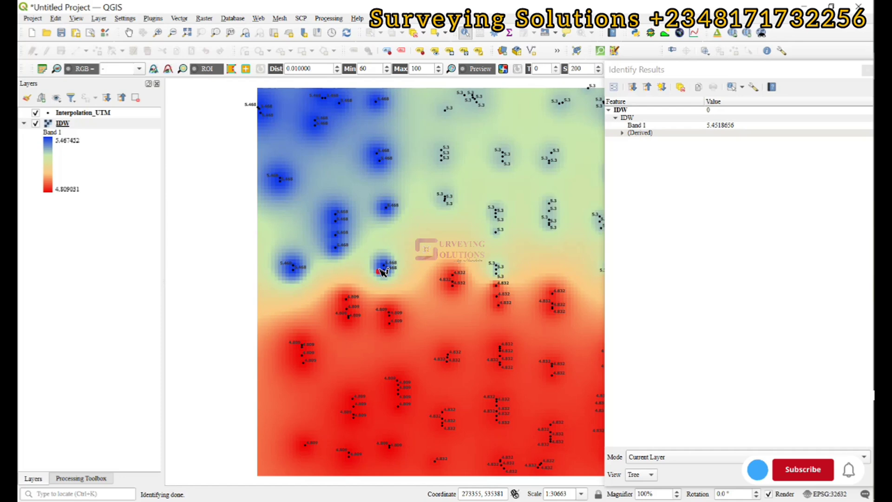
pyautogui.click(466, 159)
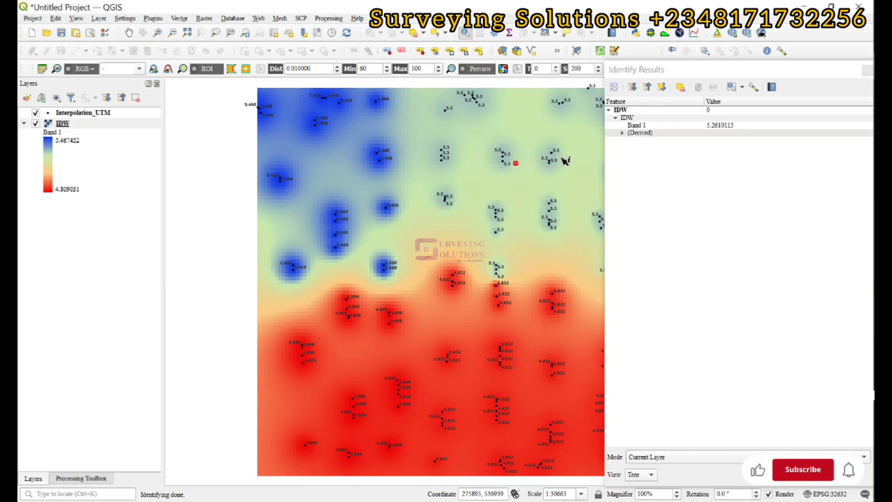
pyautogui.click(554, 177)
pyautogui.click(537, 247)
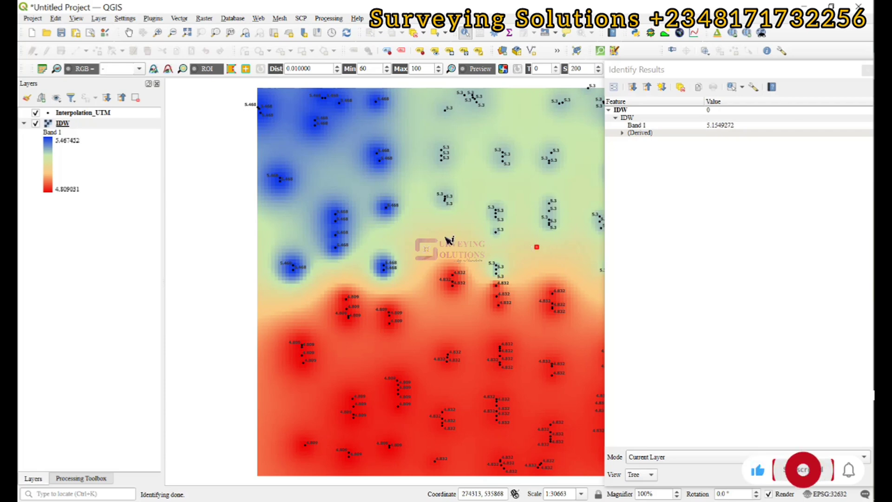
pyautogui.click(431, 240)
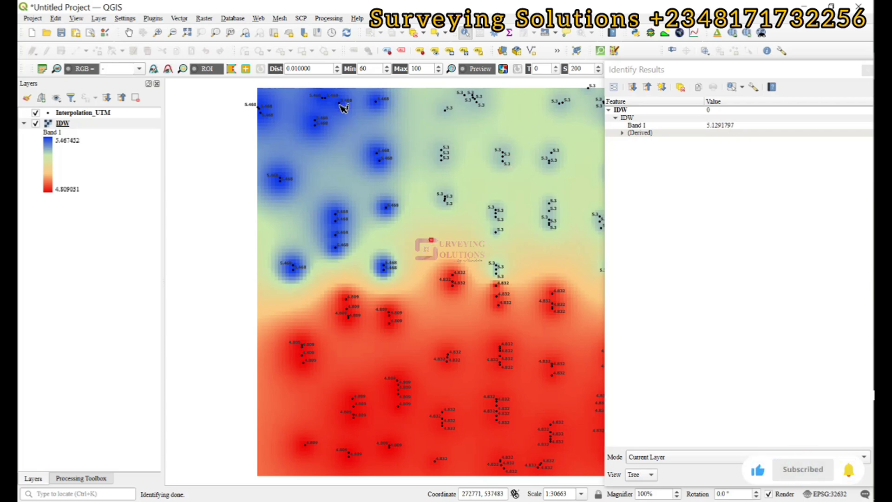
pyautogui.click(373, 108)
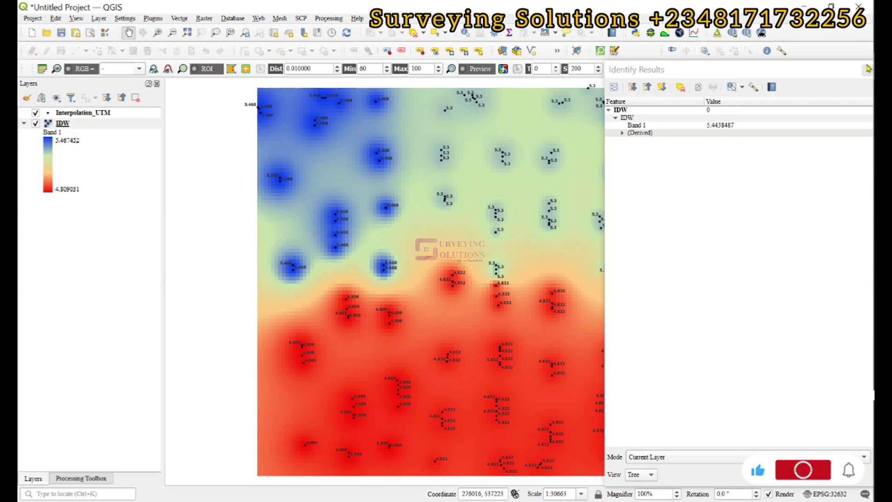